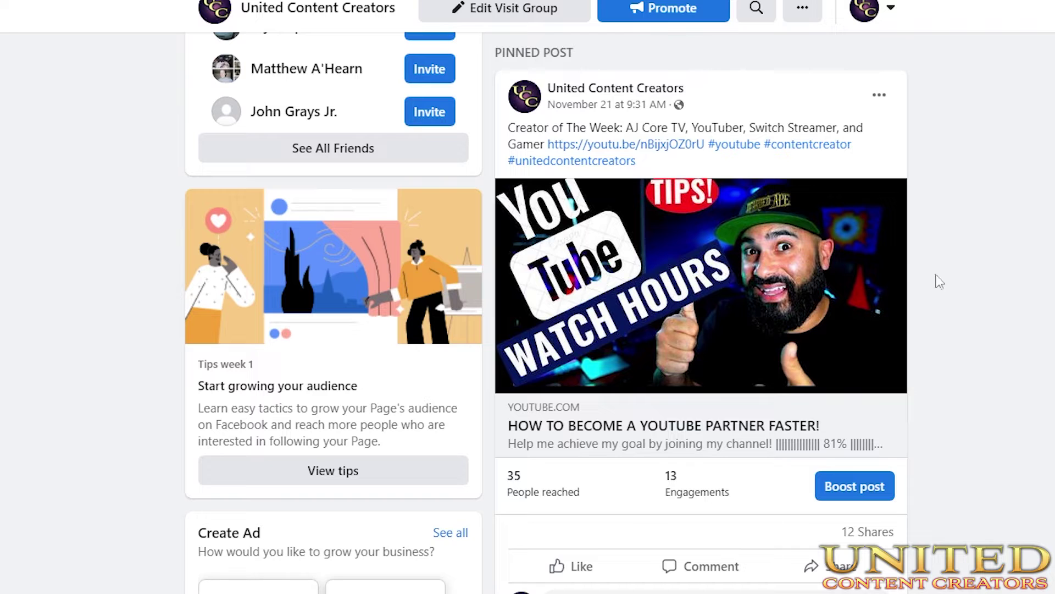
Look over the United Content Creators page, from its header to the pinned Creator of The Week post.
scroll(1001, 255, up, 7)
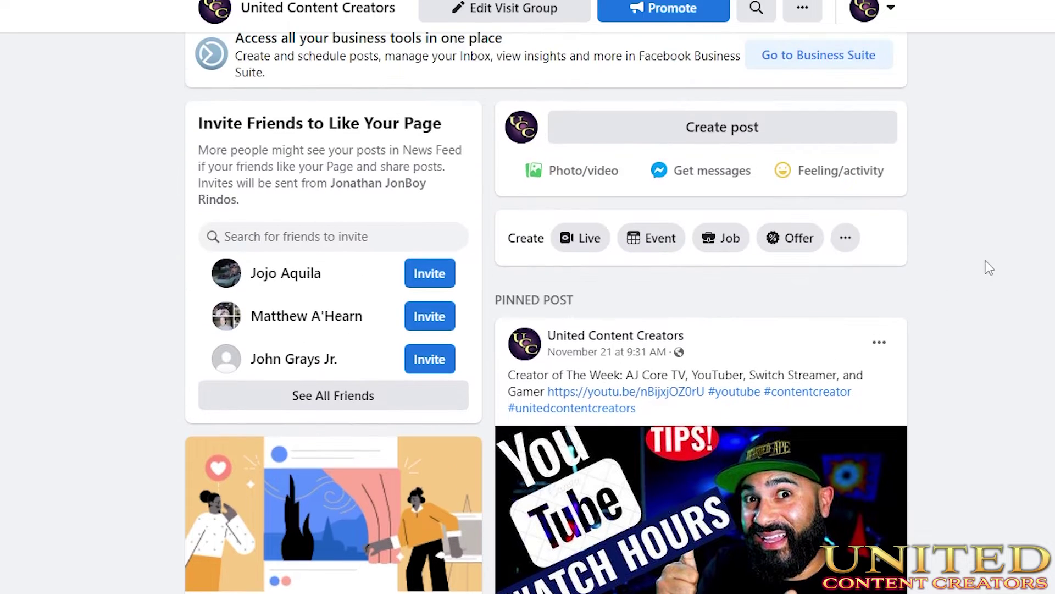
scroll(778, 276, up, 5)
scroll(577, 278, down, 5)
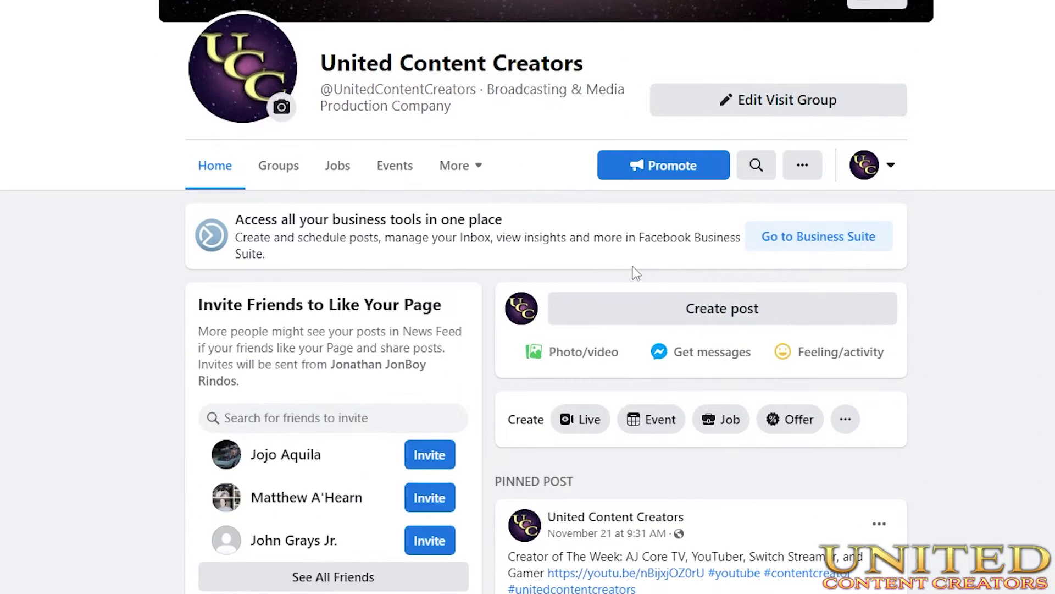
scroll(986, 279, down, 3)
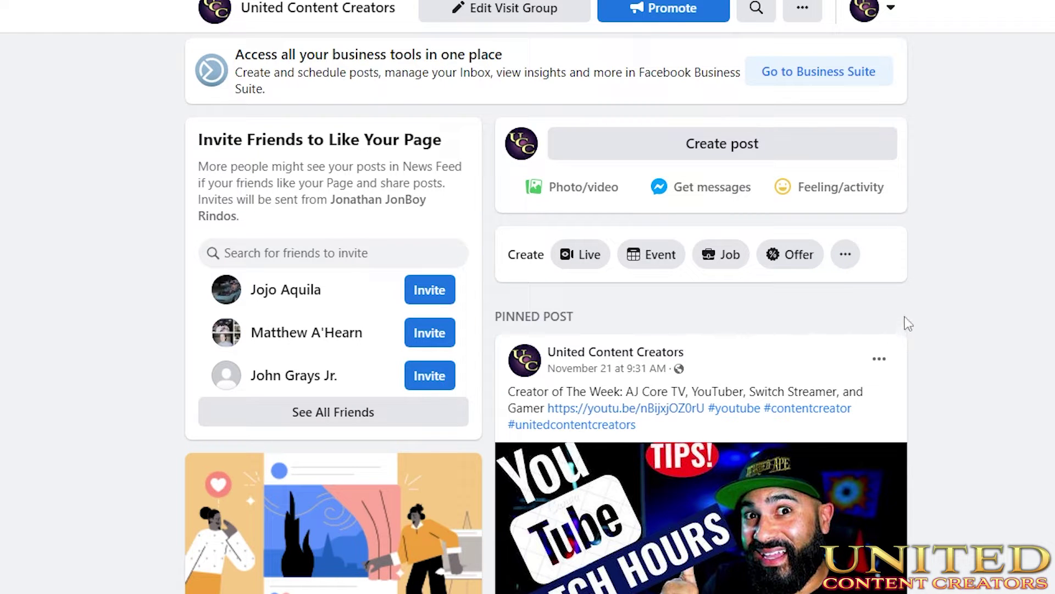
scroll(907, 319, down, 2)
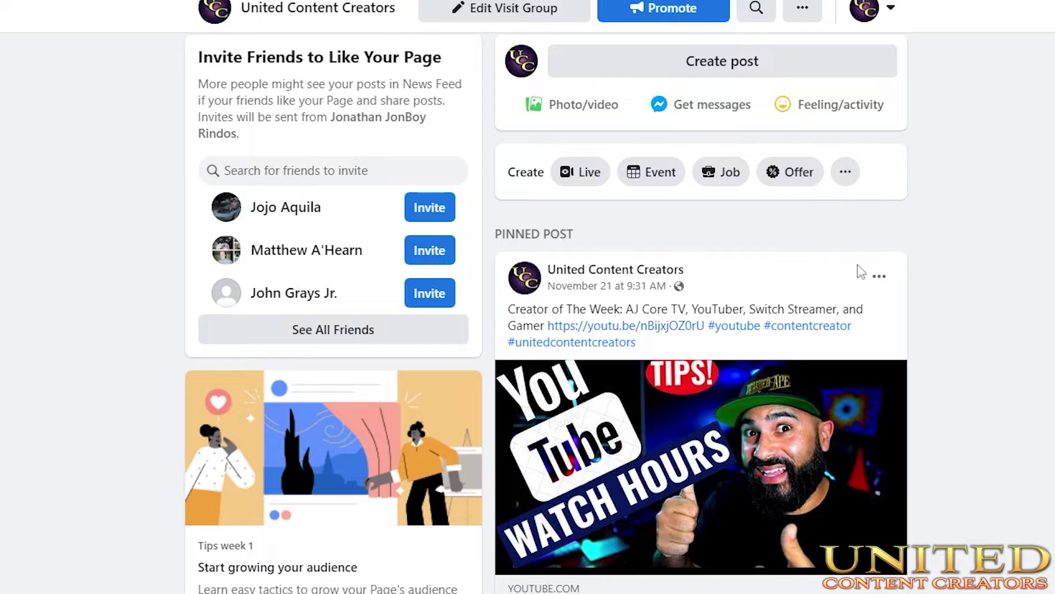
scroll(871, 331, down, 2)
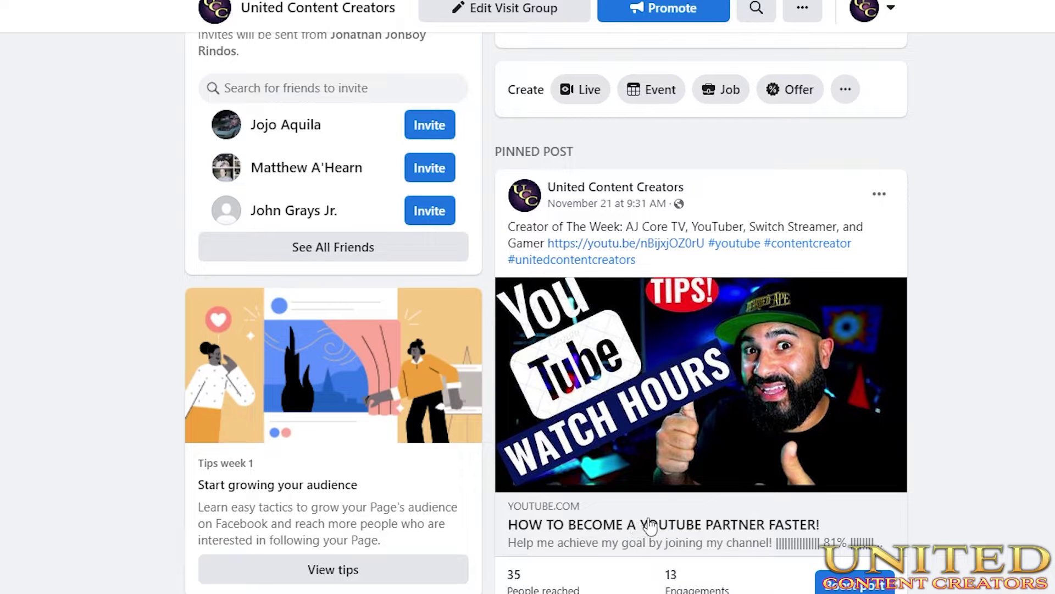
mouse_move(604, 187)
scroll(1023, 357, down, 3)
scroll(1022, 357, up, 2)
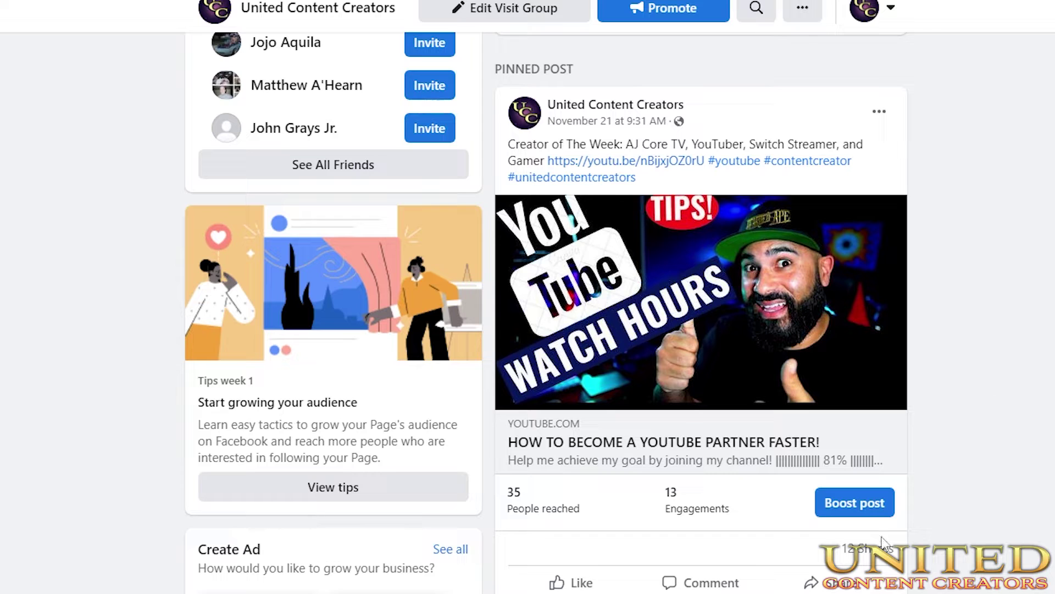
Start sharing the pinned post to the United Content Creators (Community Group) as the page, and discard the draft.
click(840, 587)
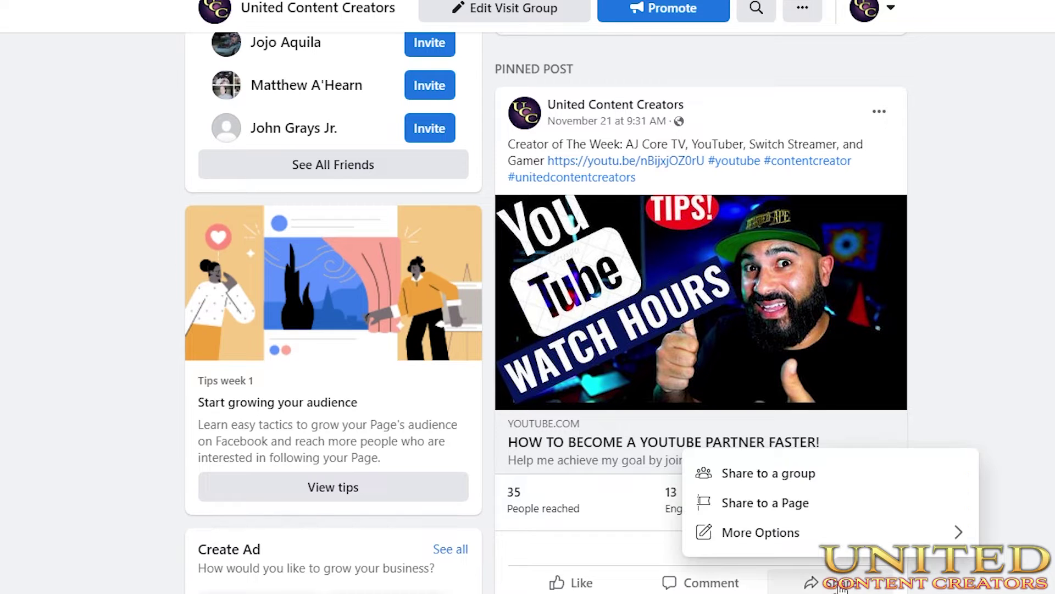
click(853, 482)
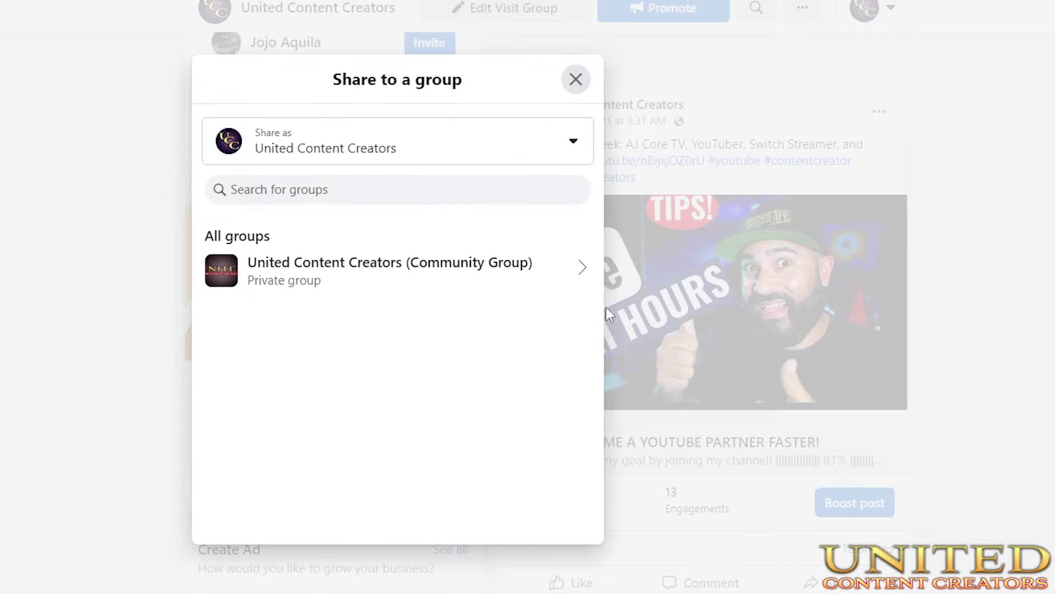
click(509, 279)
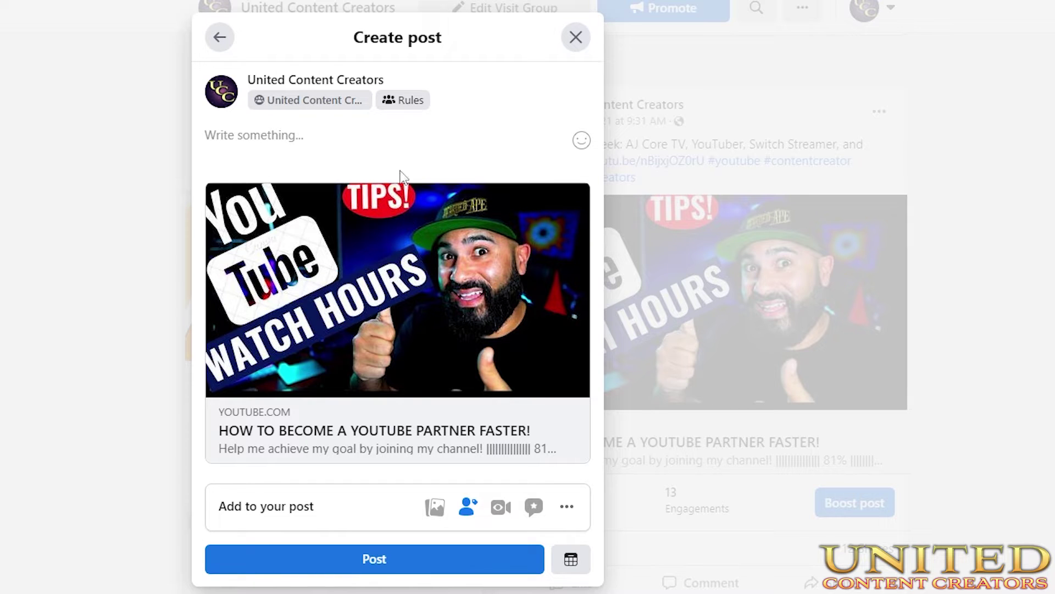
click(576, 37)
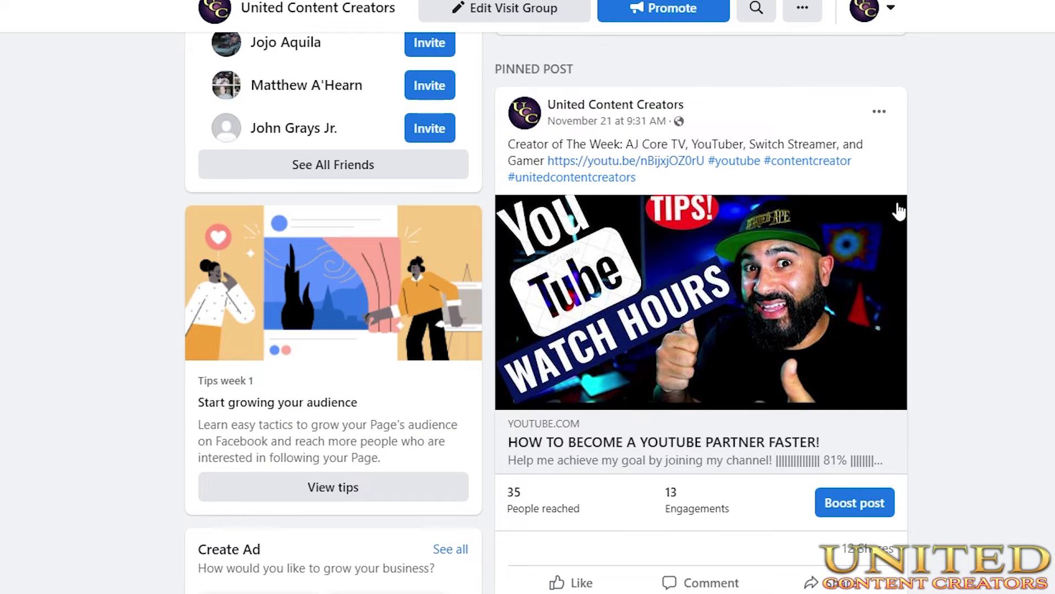
Switch the identity used on the United Content Creators page to the personal profile.
scroll(934, 248, up, 1)
scroll(917, 151, up, 3)
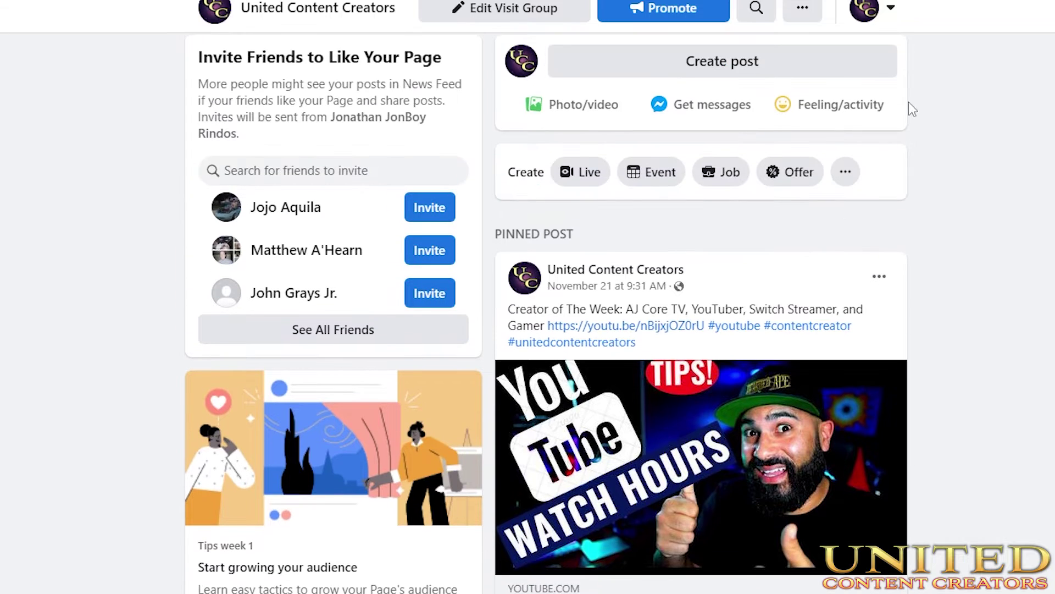
click(869, 8)
click(795, 161)
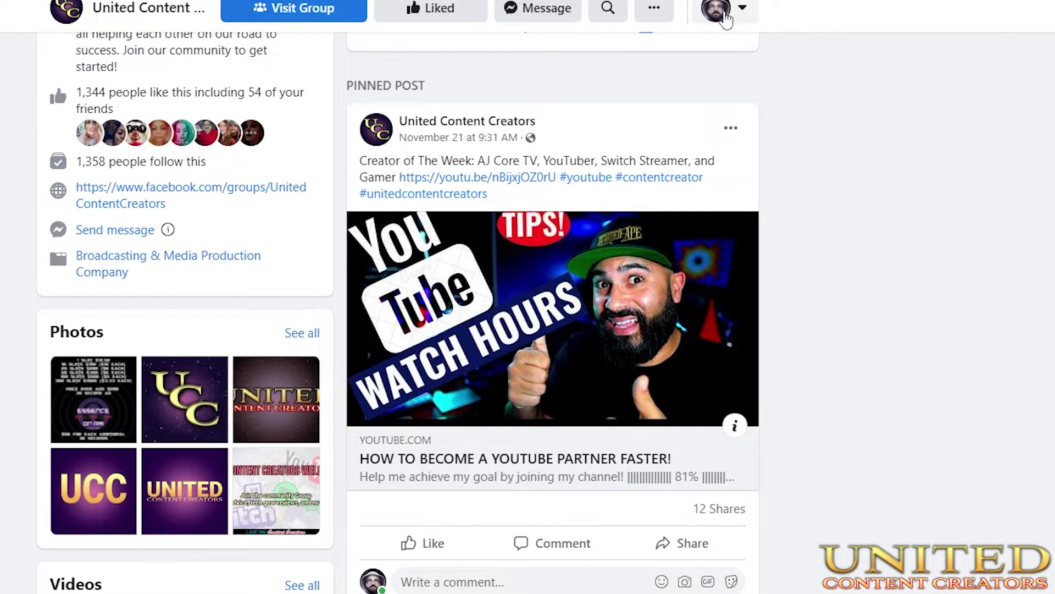
Start sharing the pinned post to the News Feed with the original post included, and discard the draft.
click(711, 545)
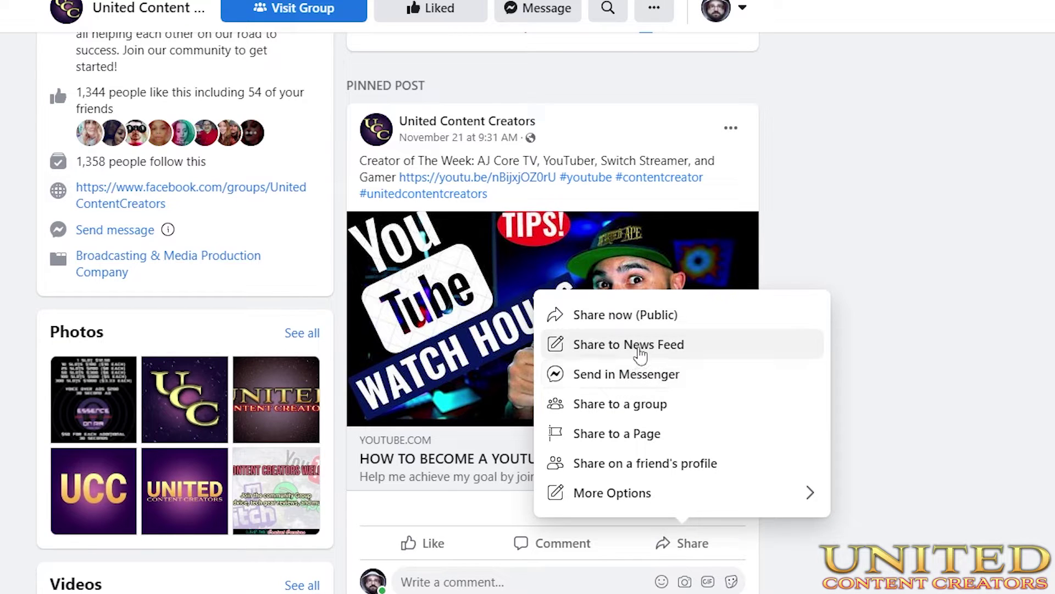
click(639, 346)
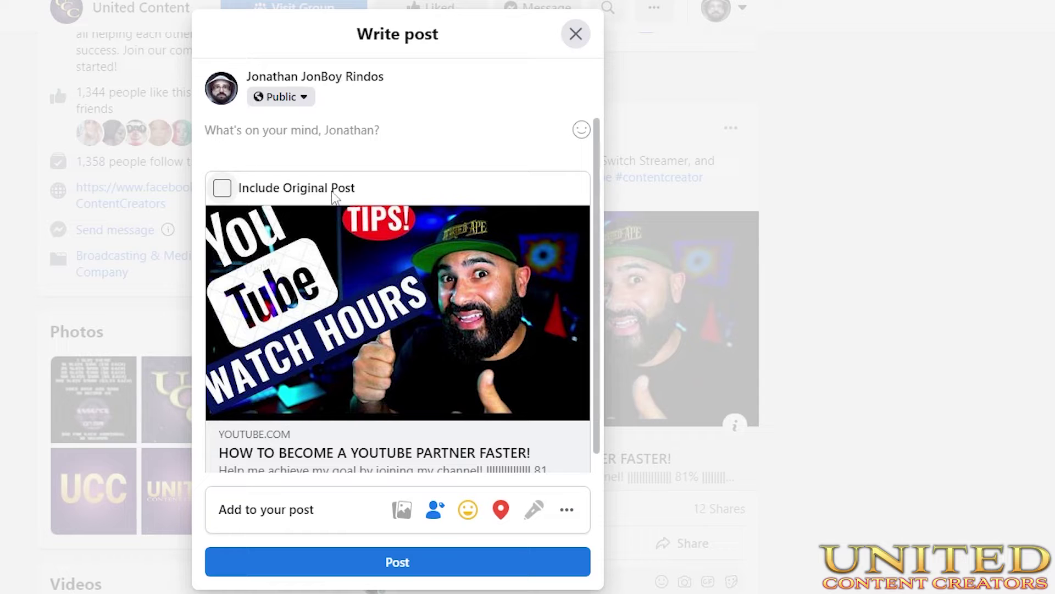
click(223, 188)
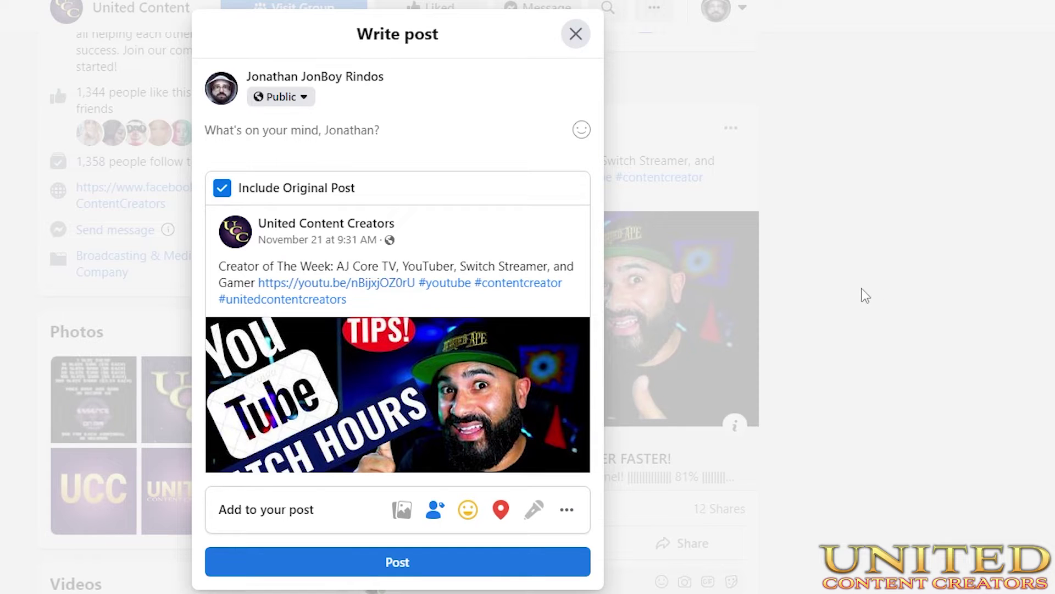
click(575, 34)
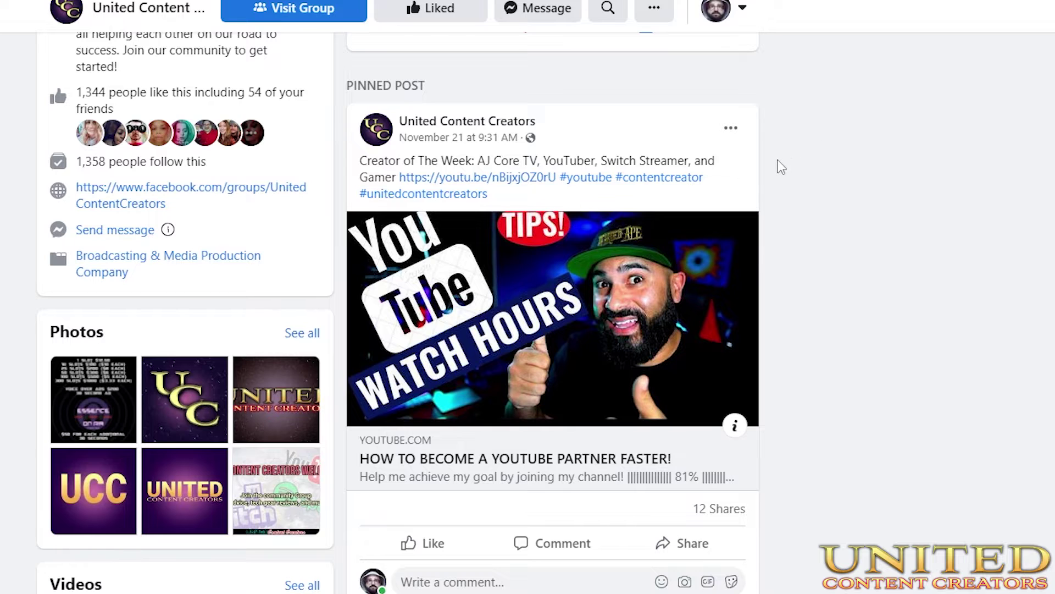
Go to the P'snorkis page, look over its Ep. 17 post, and switch the acting identity to the personal profile.
scroll(777, 165, up, 7)
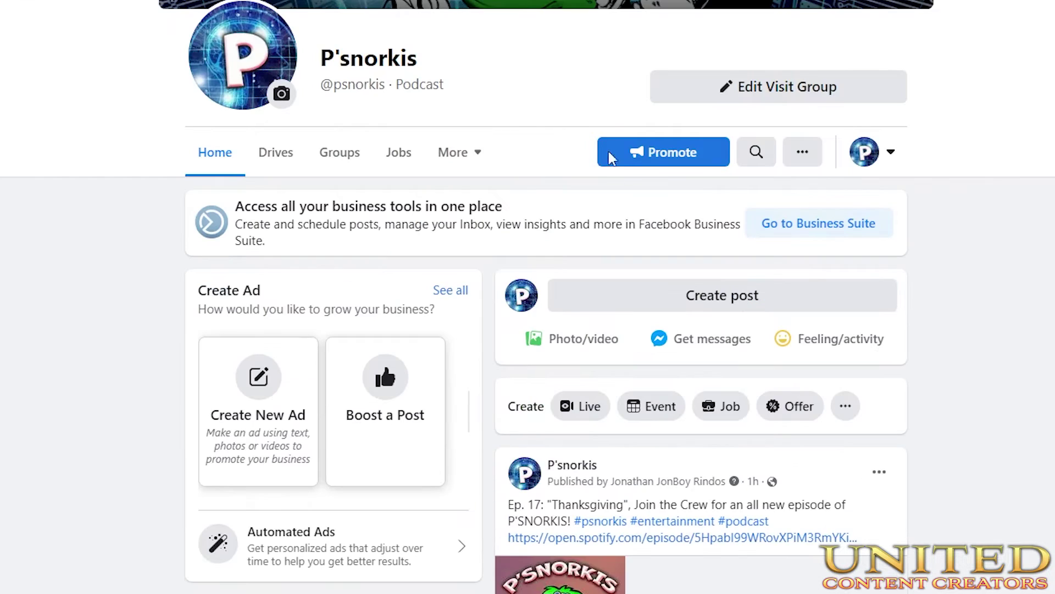
scroll(1004, 324, down, 4)
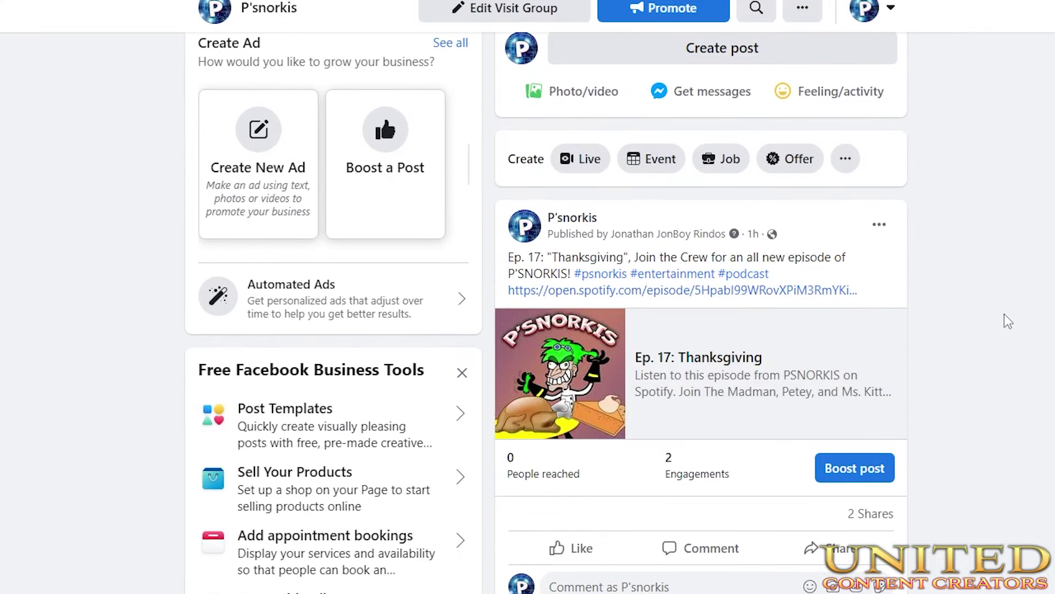
scroll(1039, 313, down, 1)
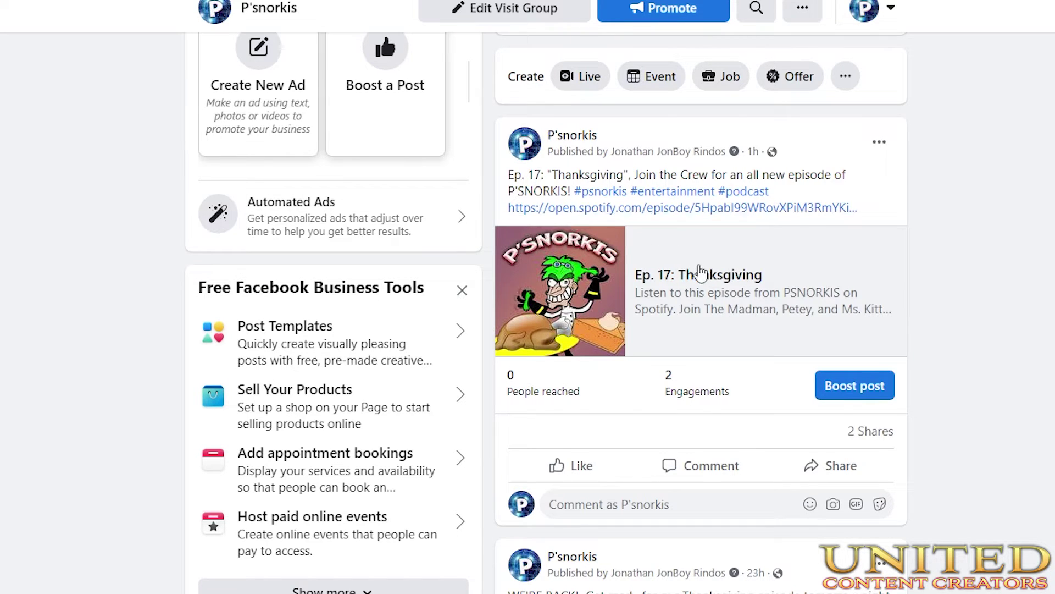
scroll(784, 275, up, 2)
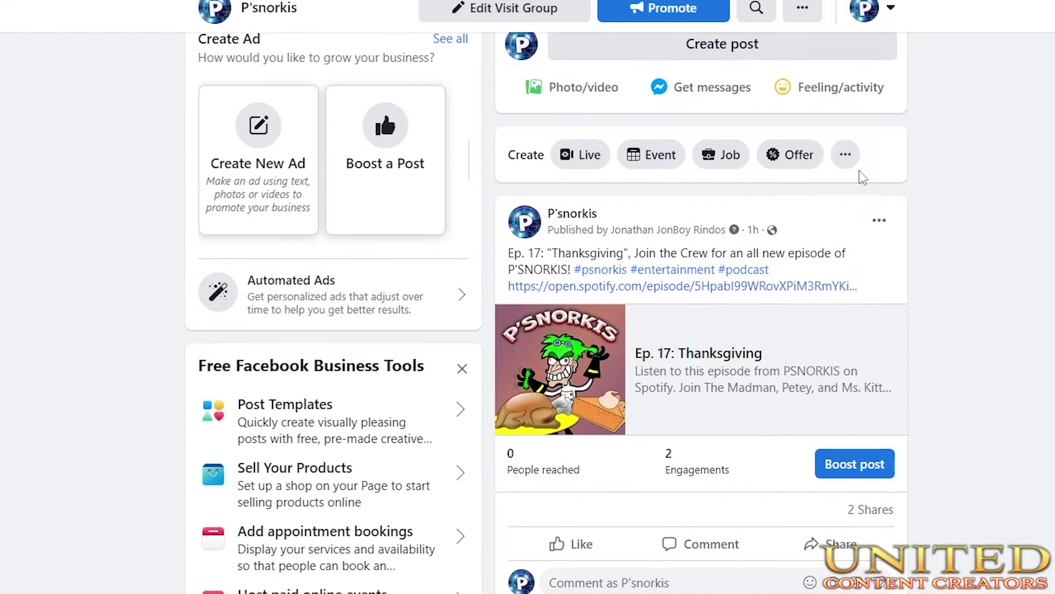
click(867, 10)
click(765, 161)
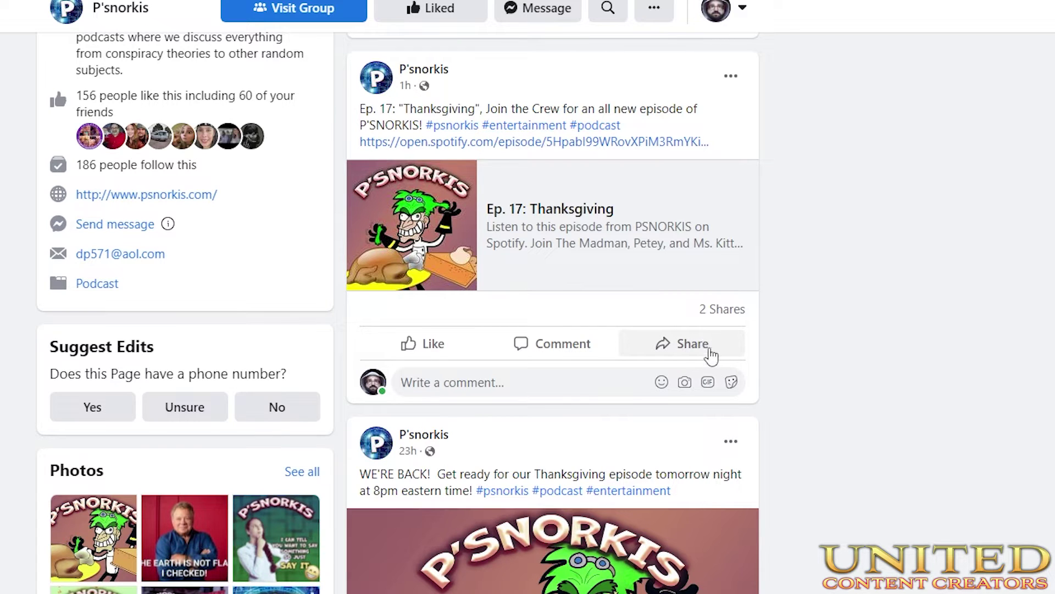
Open a News Feed share of the Ep. 17: Thanksgiving post, examine what can be added to it, and close the draft.
click(681, 344)
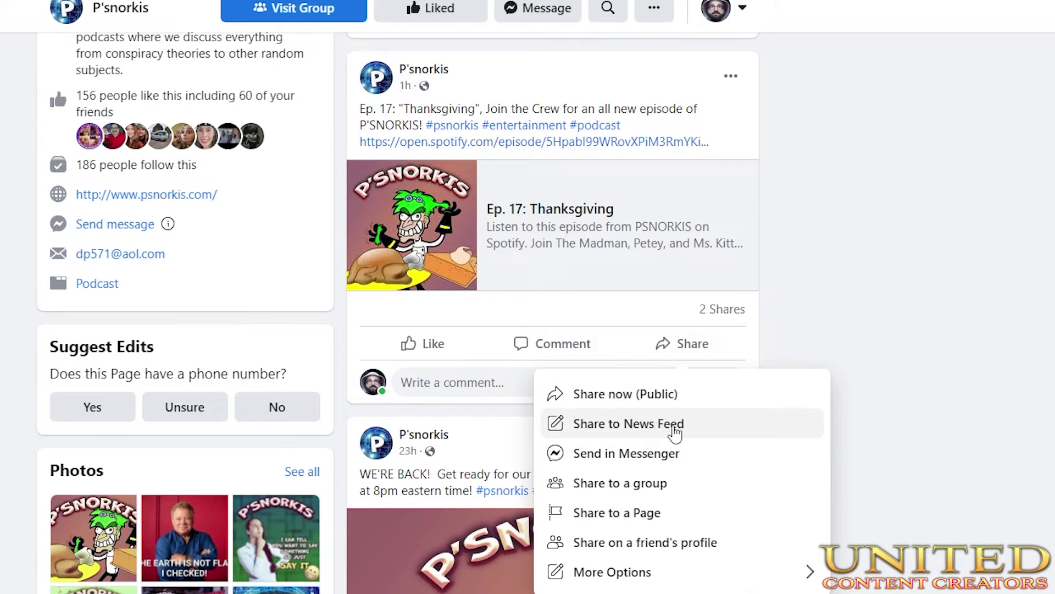
click(672, 433)
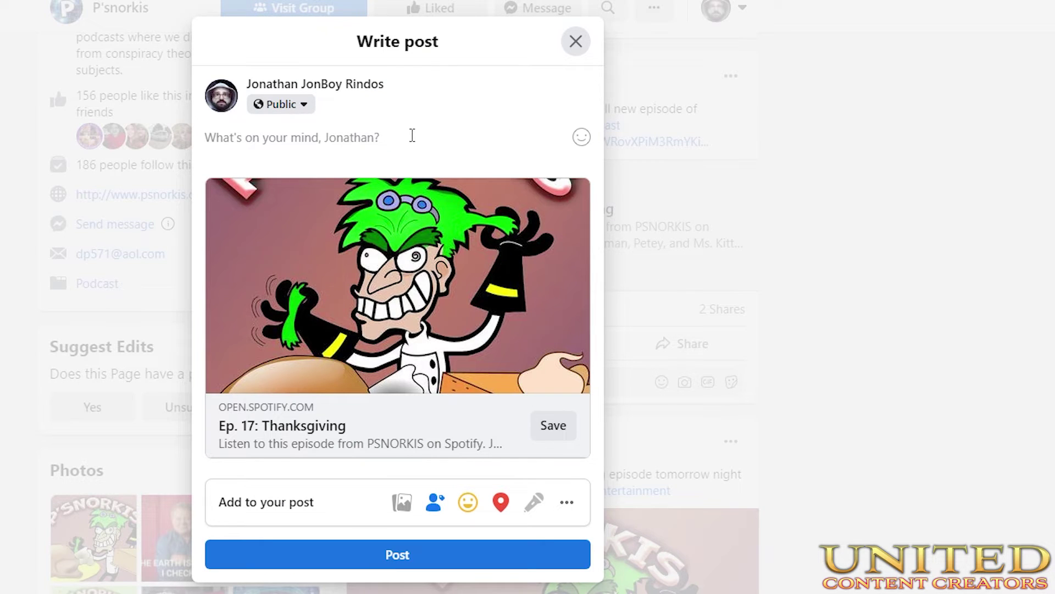
click(567, 501)
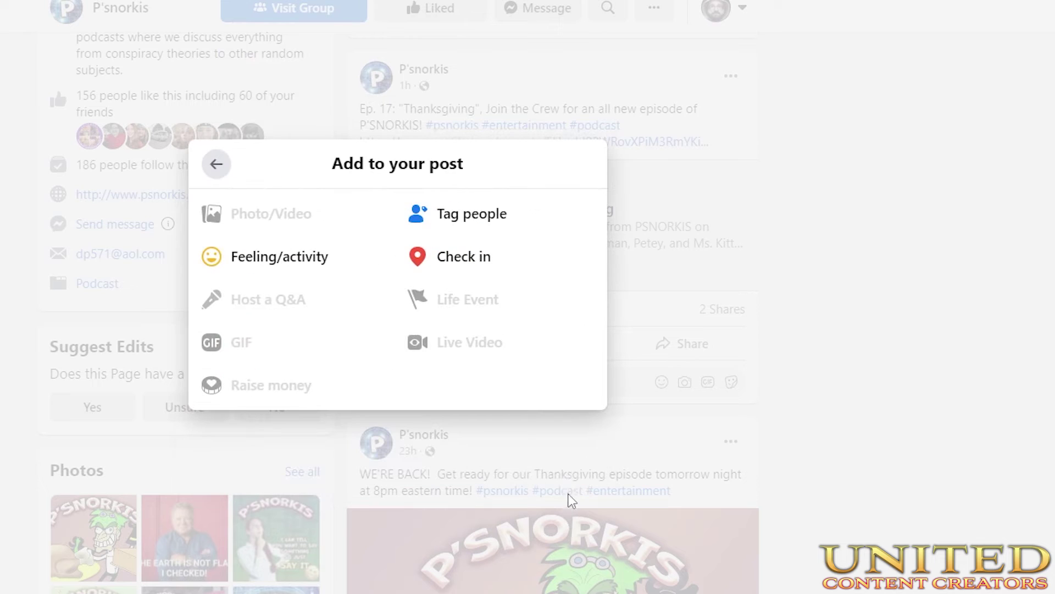
click(217, 166)
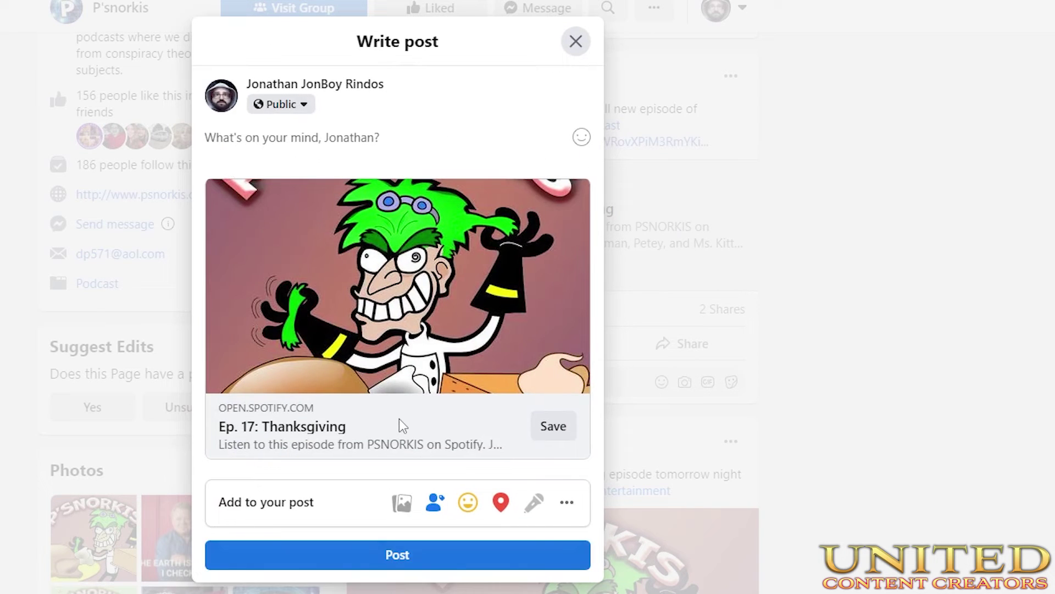
click(285, 507)
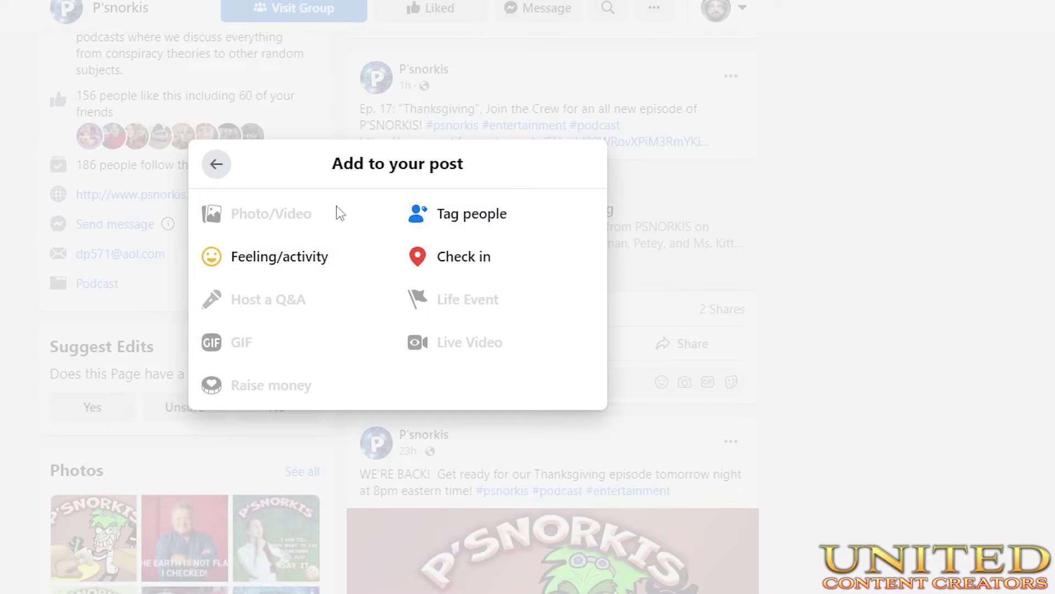
click(217, 165)
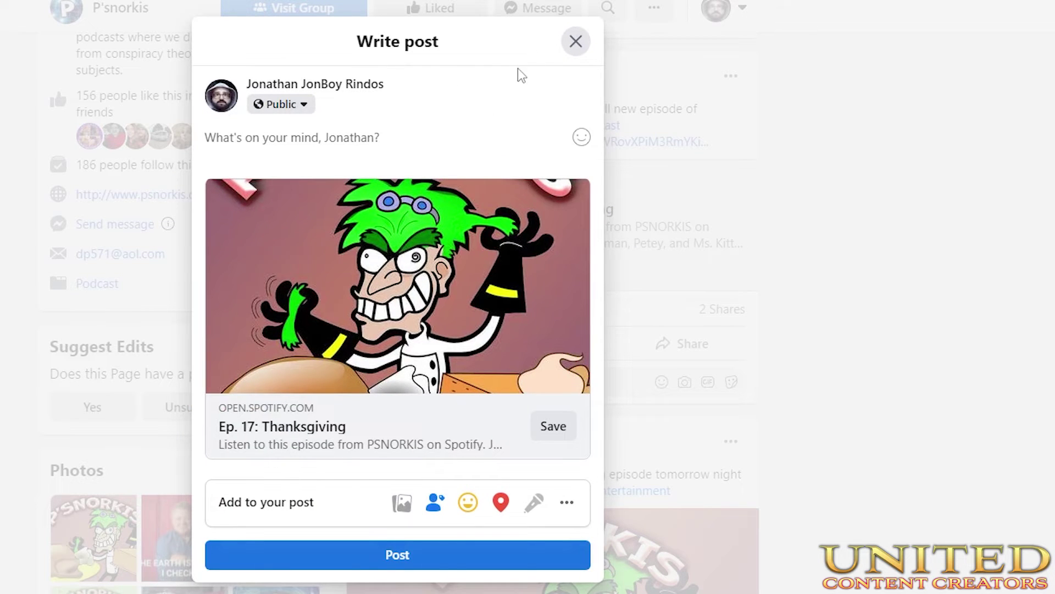
click(574, 42)
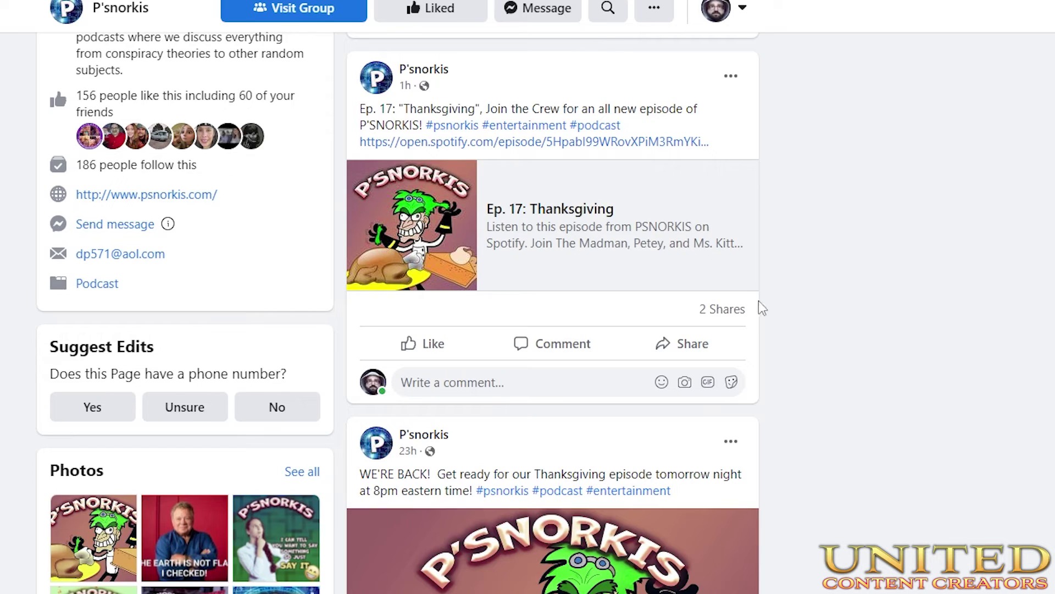
Reopen the Ep. 17 News Feed share to recheck the composer for an original-post option, and close it without posting.
mouse_move(732, 319)
click(692, 343)
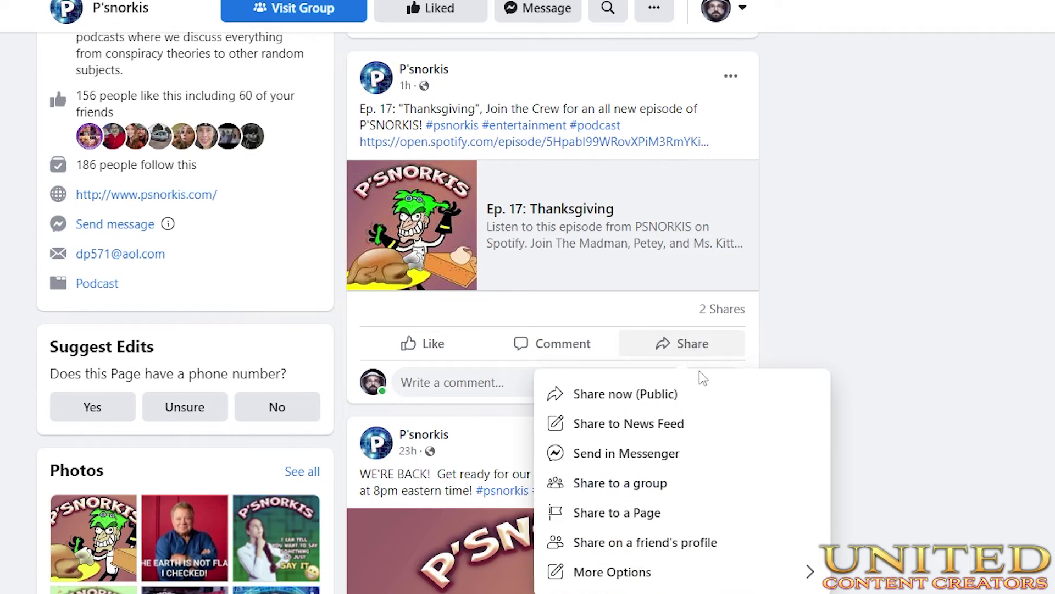
click(629, 423)
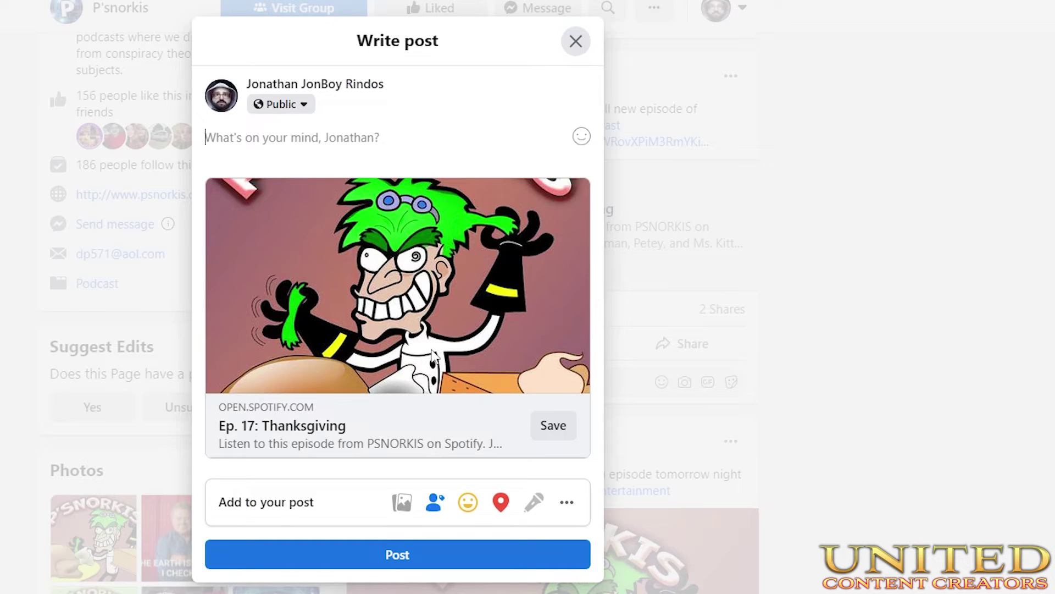
click(568, 507)
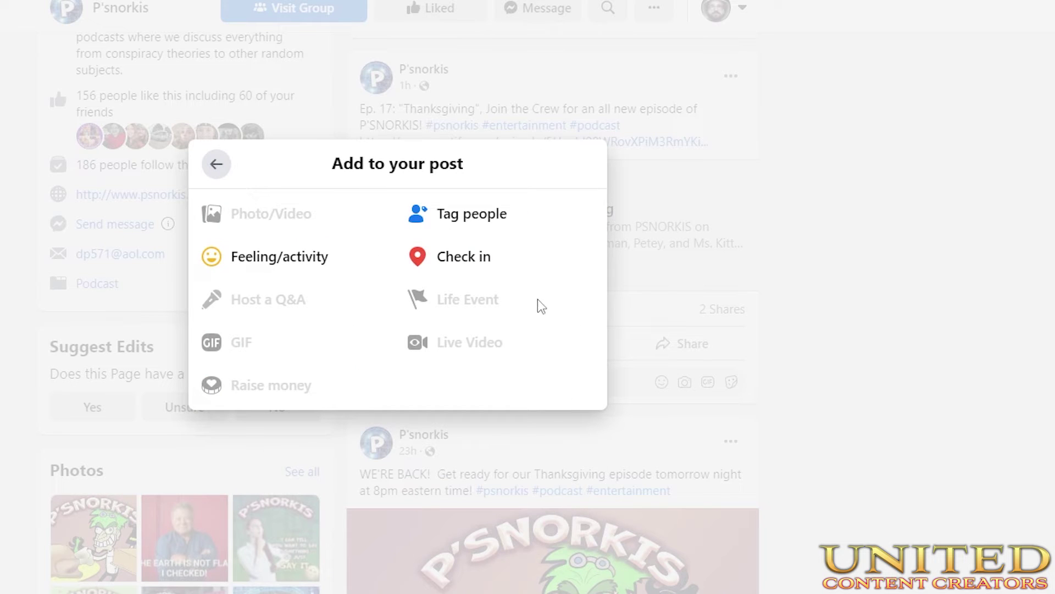
click(217, 165)
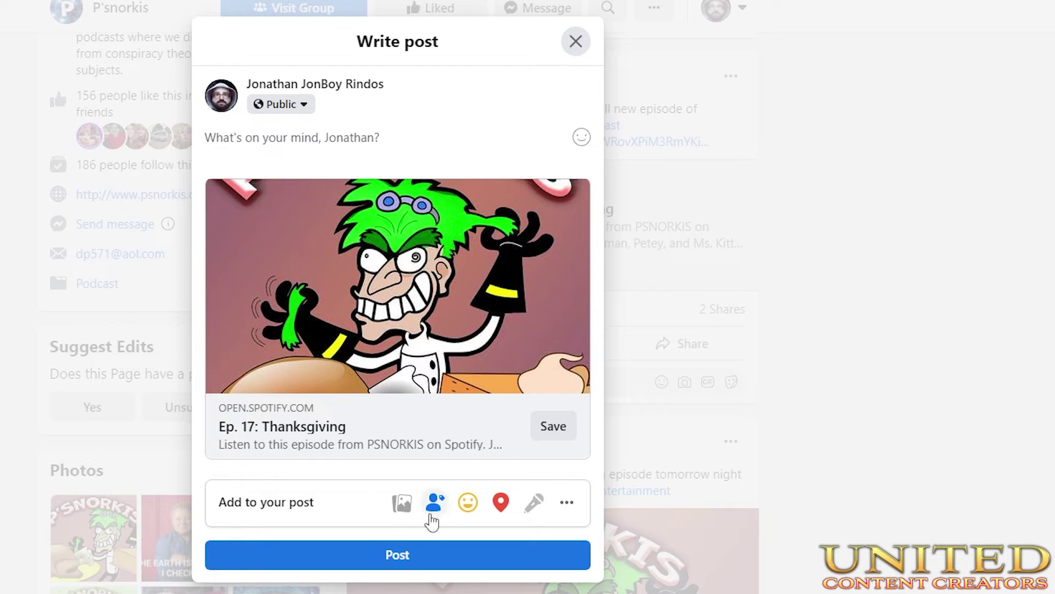
click(579, 43)
Copy the Ep. 17 post's caption, including the hashtags #psnorkis, #entertainment and #podcast.
scroll(669, 231, up, 3)
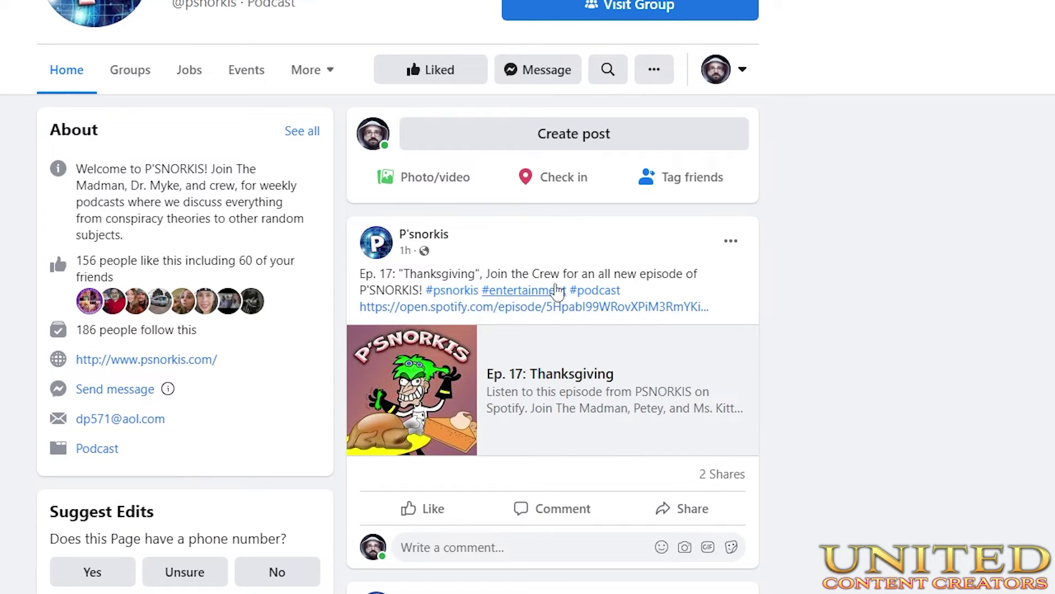
drag(622, 290, 364, 278)
key(ctrl+c)
right_click(387, 280)
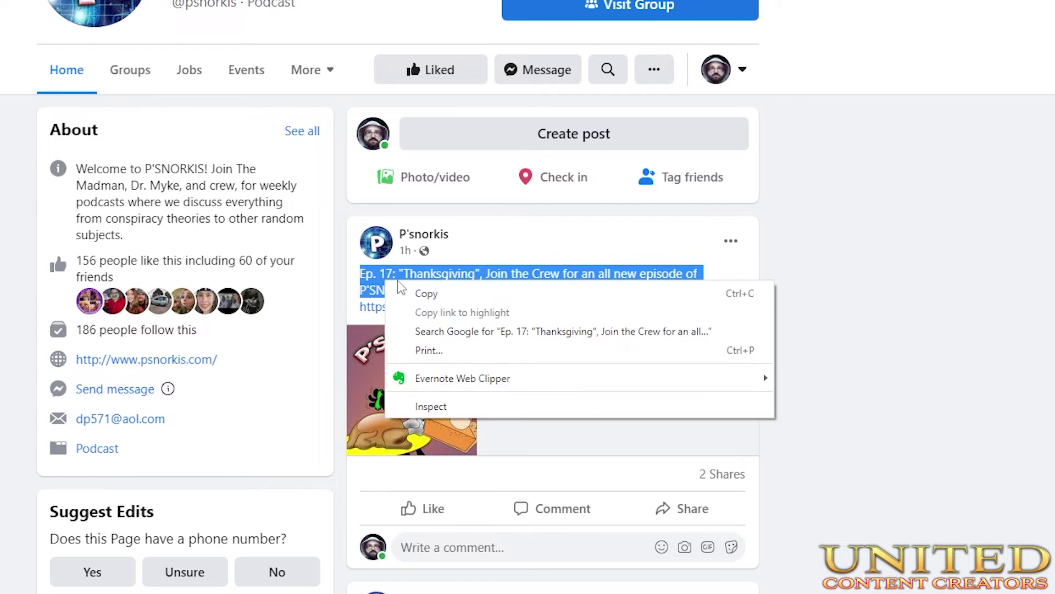
click(416, 289)
click(668, 288)
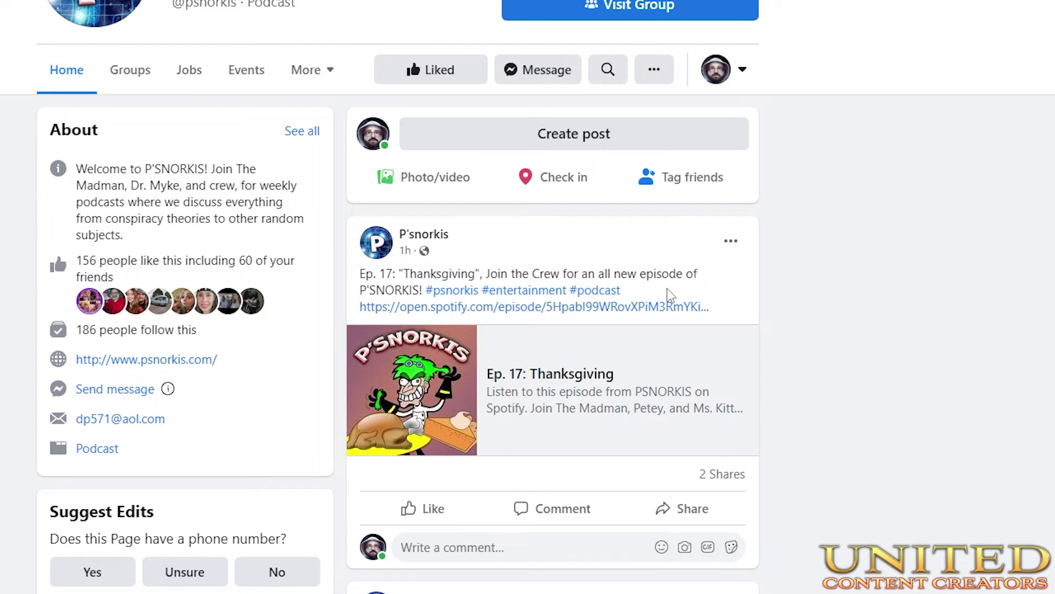
Start a News Feed share of the Ep. 17: Thanksgiving post and paste the copied caption with its hashtags into the draft.
click(693, 511)
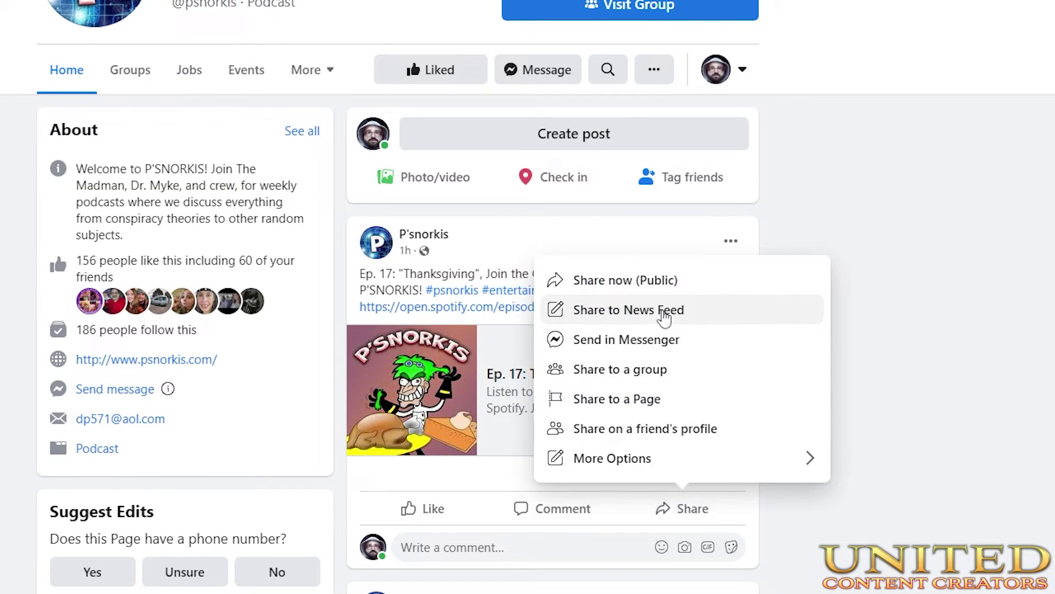
click(667, 316)
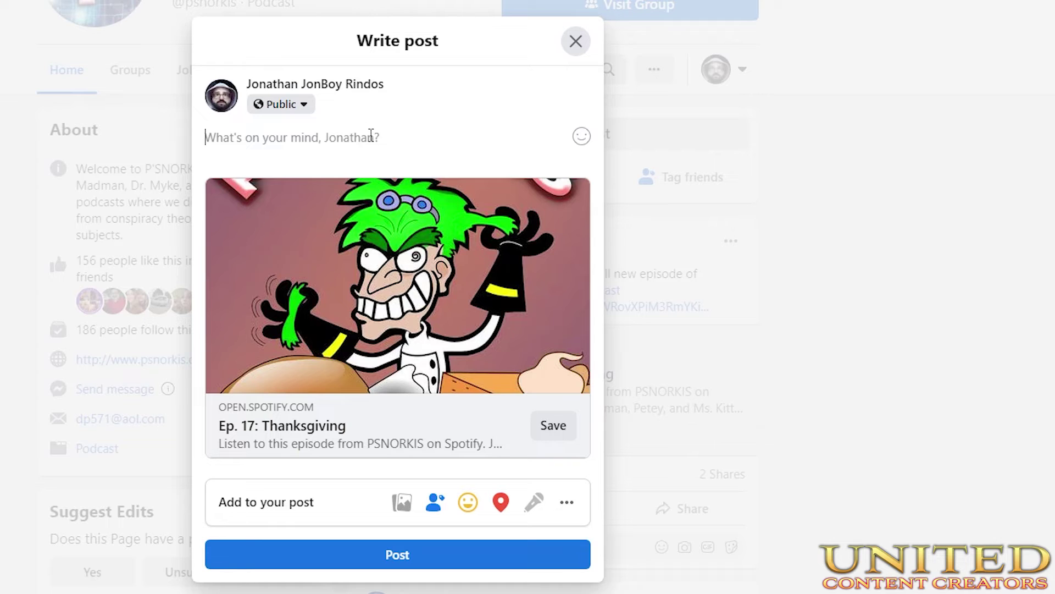
key(ctrl+v)
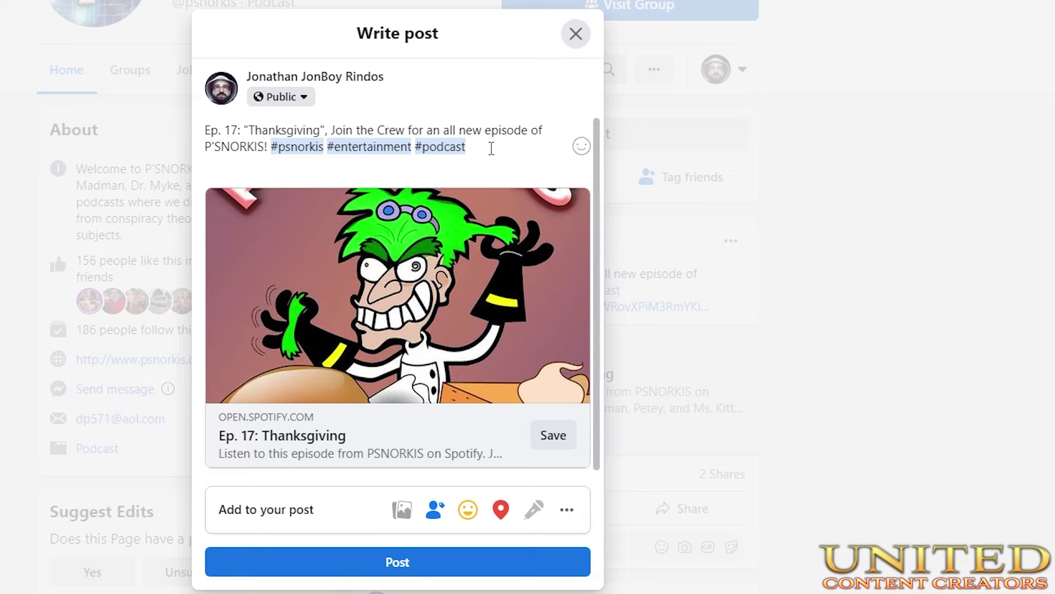
drag(466, 147, 445, 147)
drag(484, 147, 362, 139)
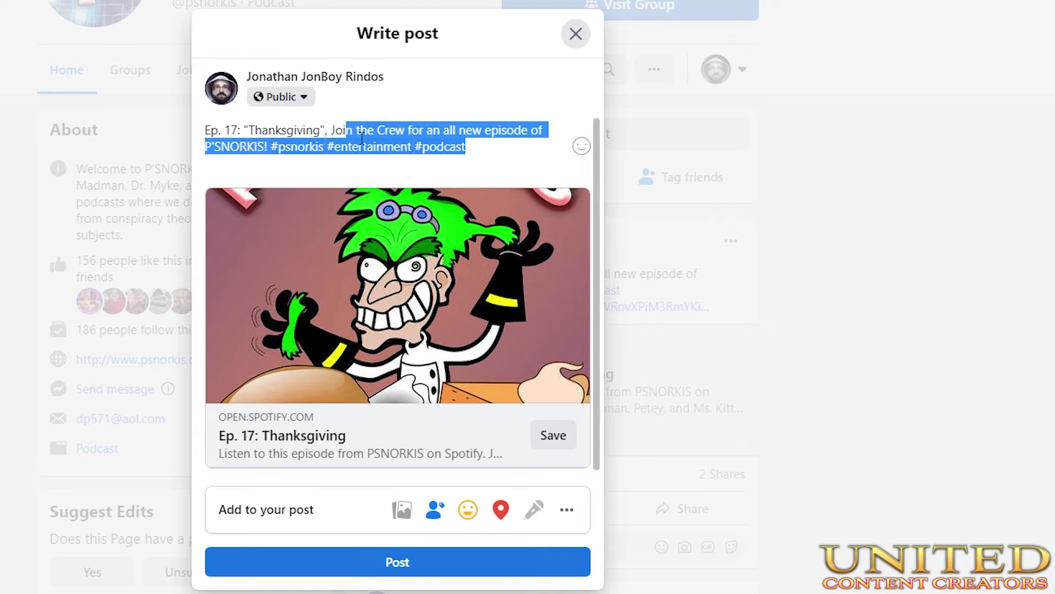
click(490, 158)
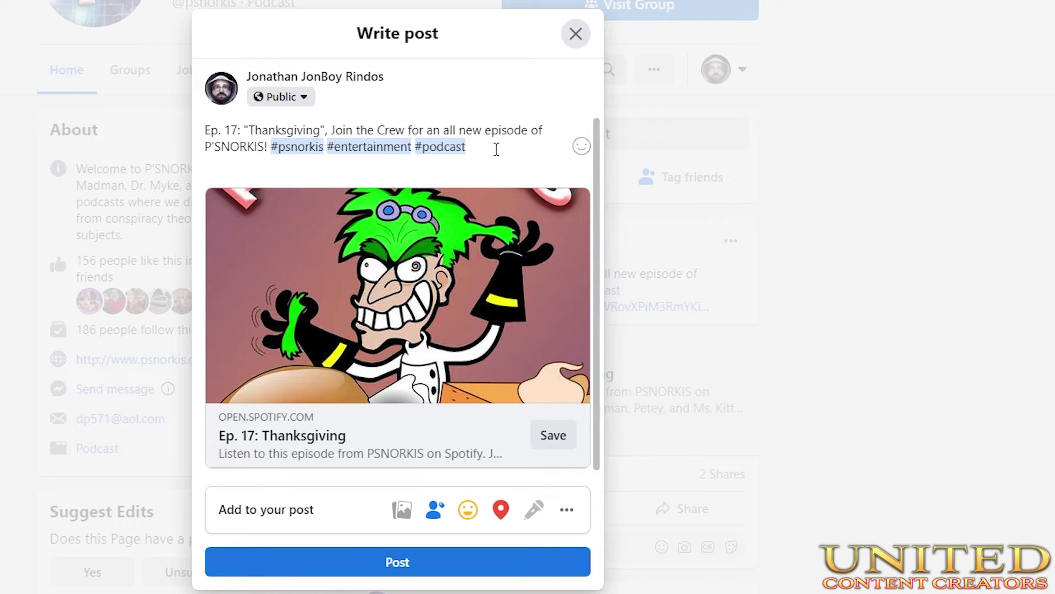
drag(497, 149, 206, 131)
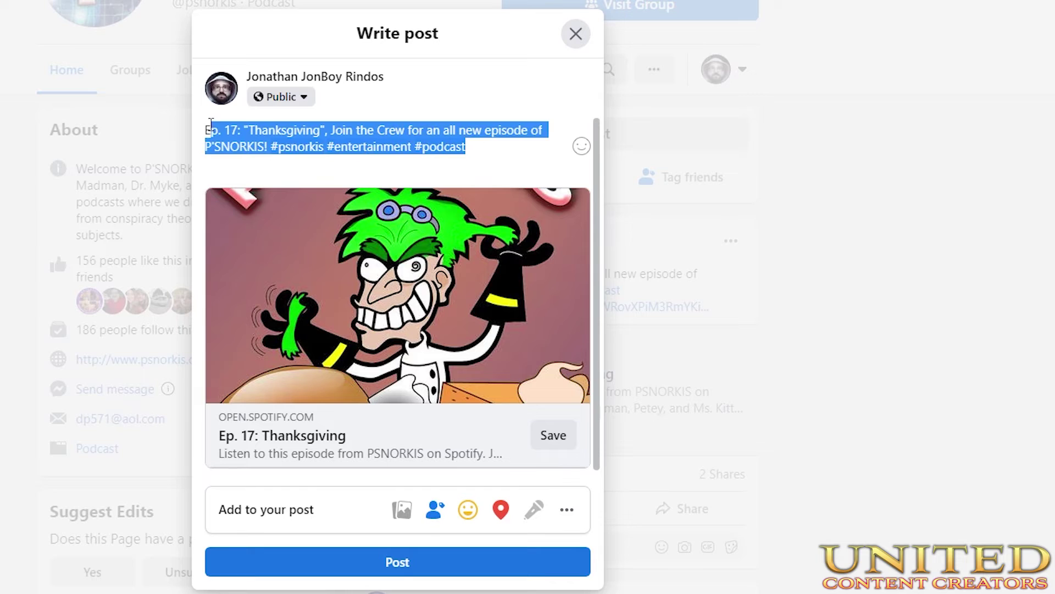
click(501, 154)
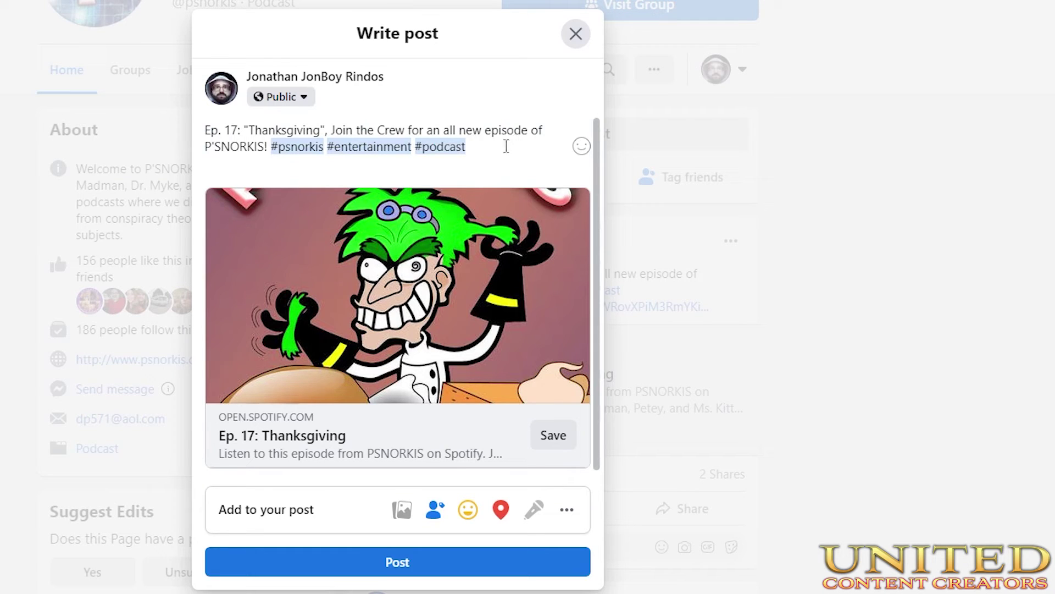
Touch up the pasted caption, restoring the comma after "Thanksgiving" and the final "t" of #podcast.
drag(451, 147, 165, 130)
click(472, 152)
click(325, 130)
text(,)
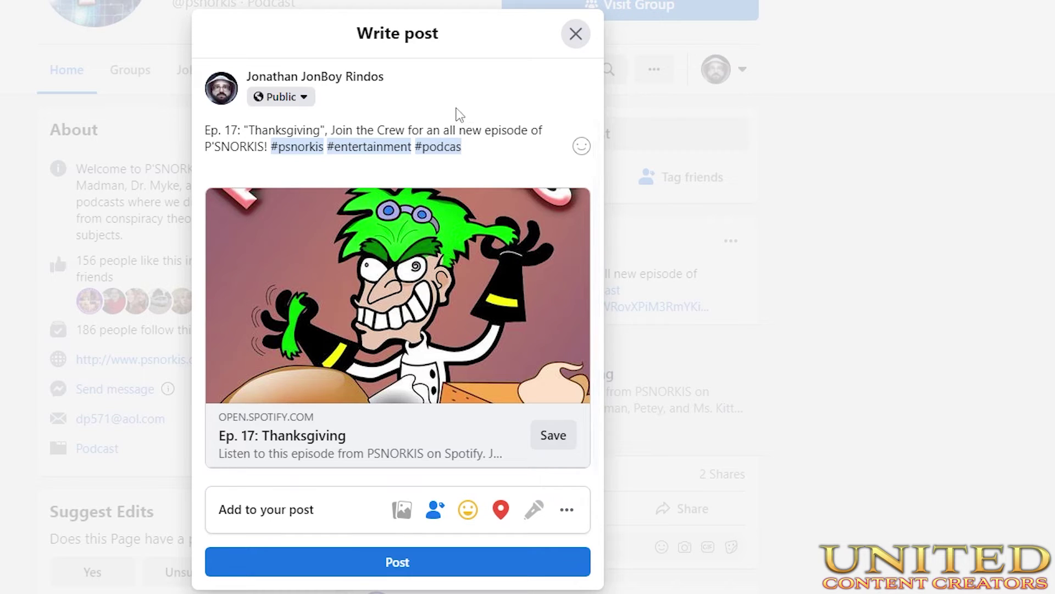
click(463, 146)
text(t)
click(469, 187)
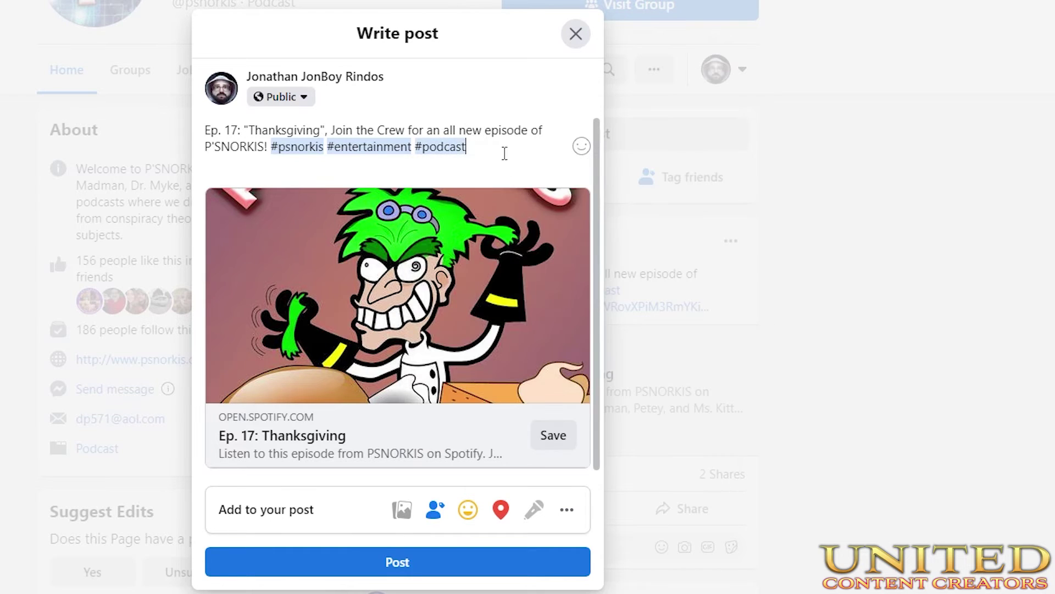
Clear the pasted caption from the Ep. 17 share draft and close it without posting.
drag(490, 141, 173, 111)
key(BackSpace)
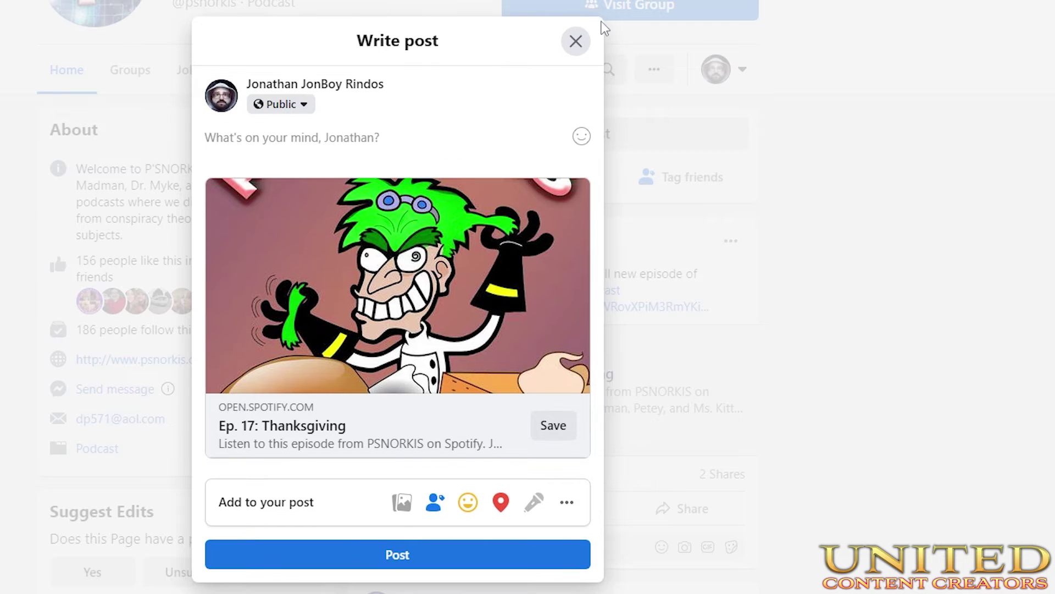
click(575, 41)
Open a News Feed share of the Ep. 16: The Madman Talks post to check for its original caption, and close the draft.
scroll(678, 275, down, 10)
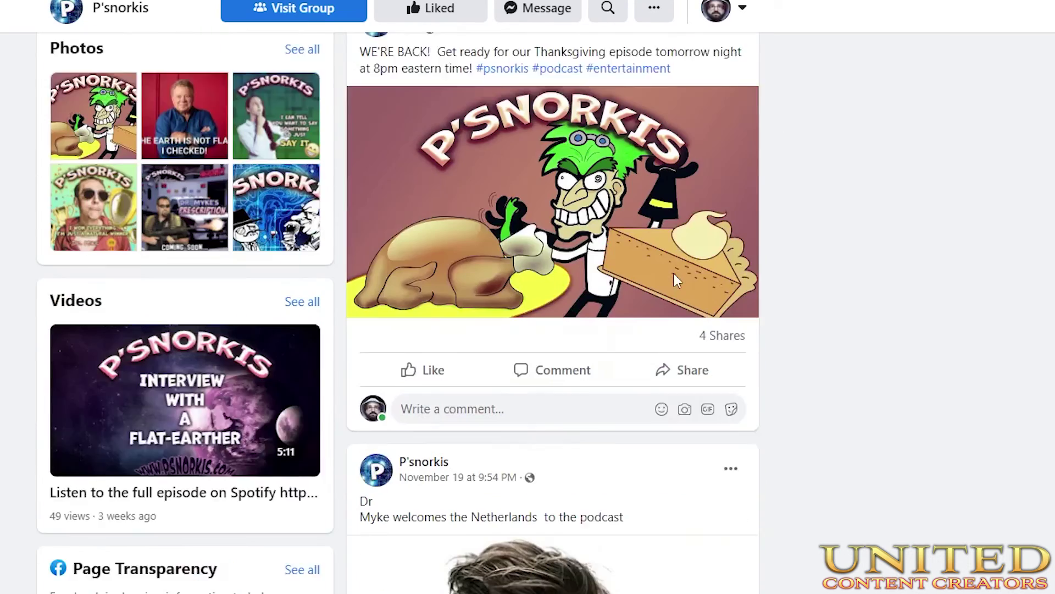
scroll(675, 279, down, 20)
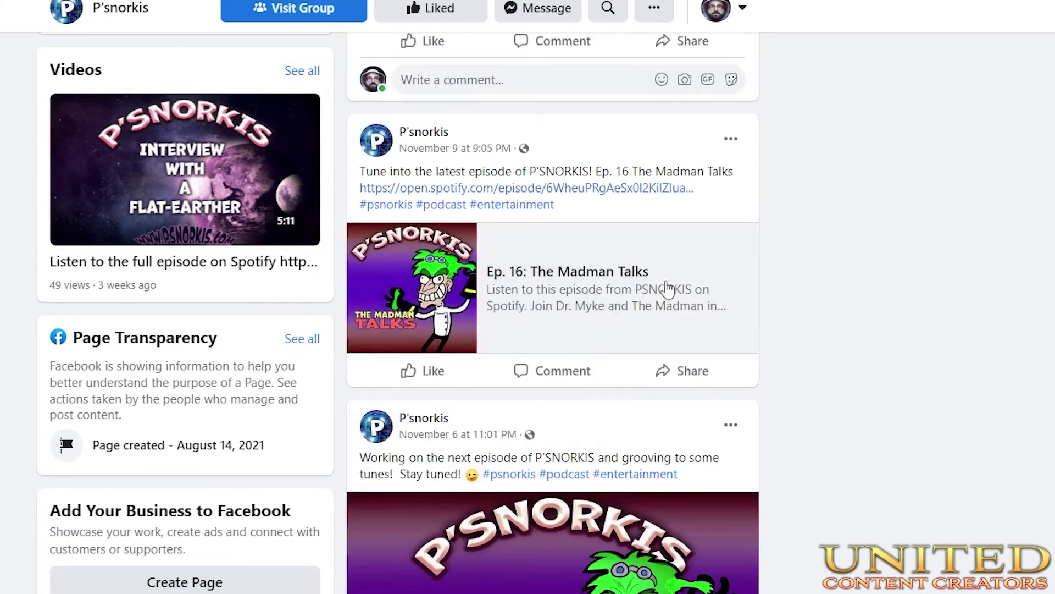
scroll(668, 289, down, 8)
scroll(668, 288, up, 8)
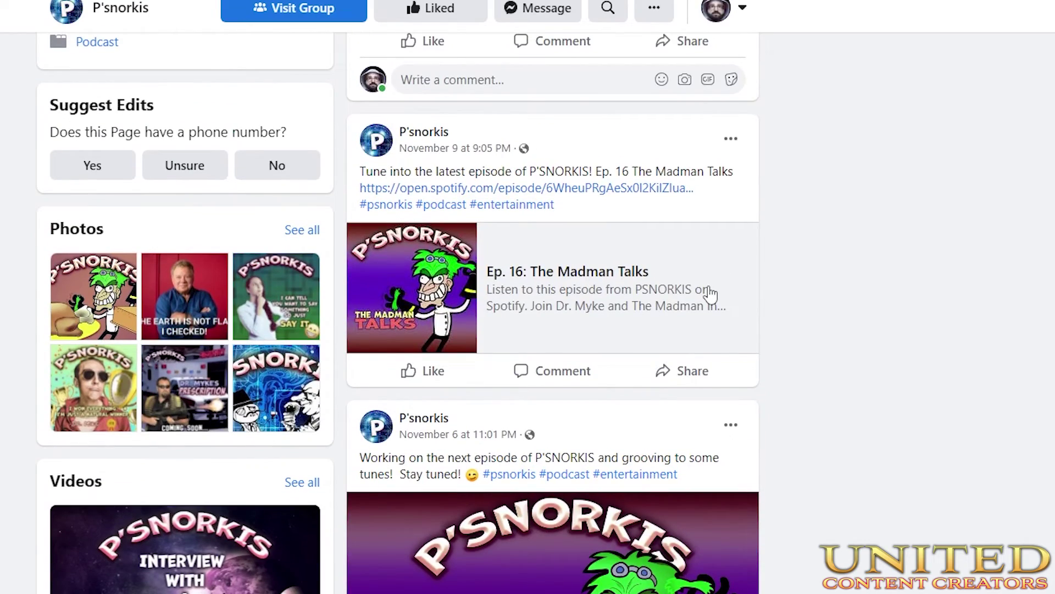
click(692, 371)
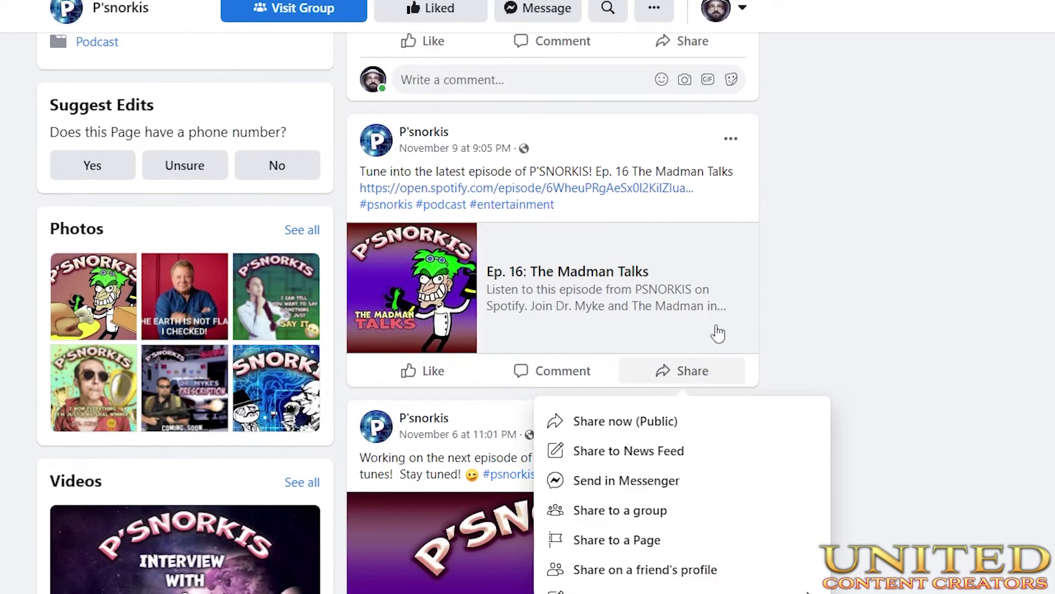
click(671, 458)
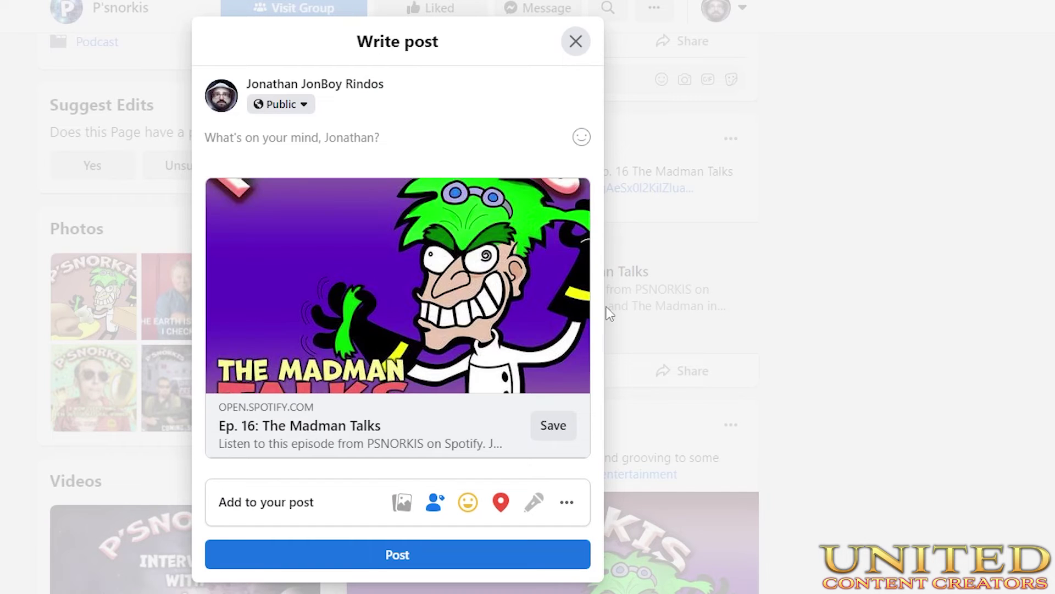
click(577, 42)
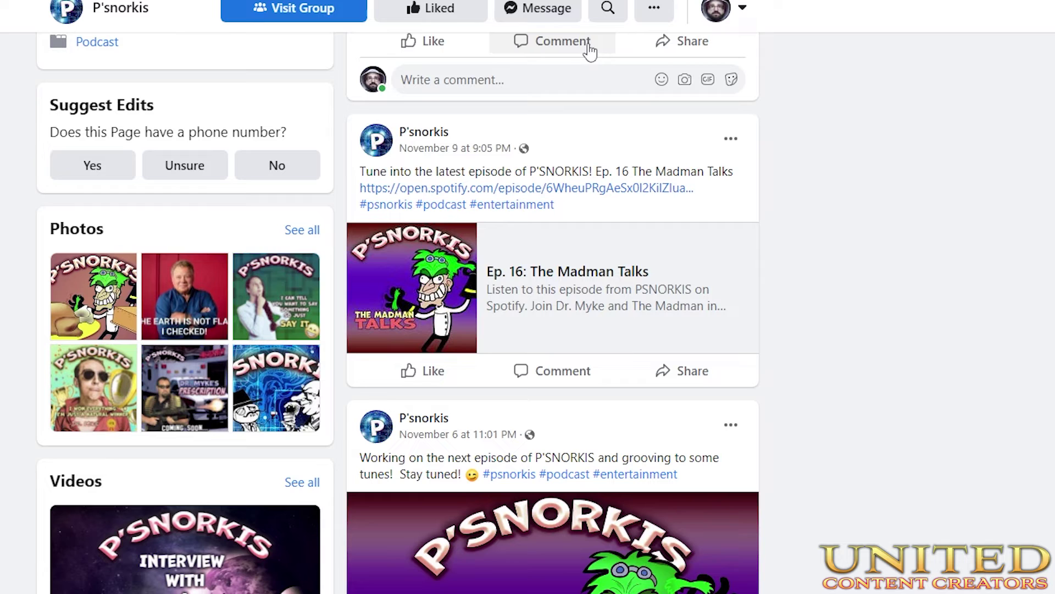
Look through the older posts on the P'snorkis page, back to the September episode posts.
scroll(877, 415, down, 6)
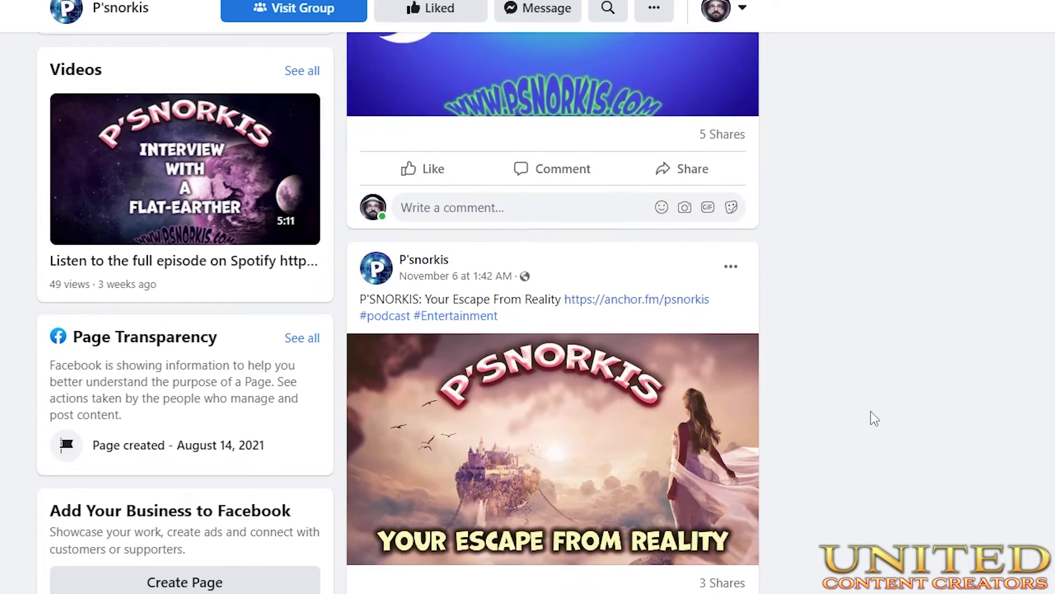
scroll(871, 412, up, 8)
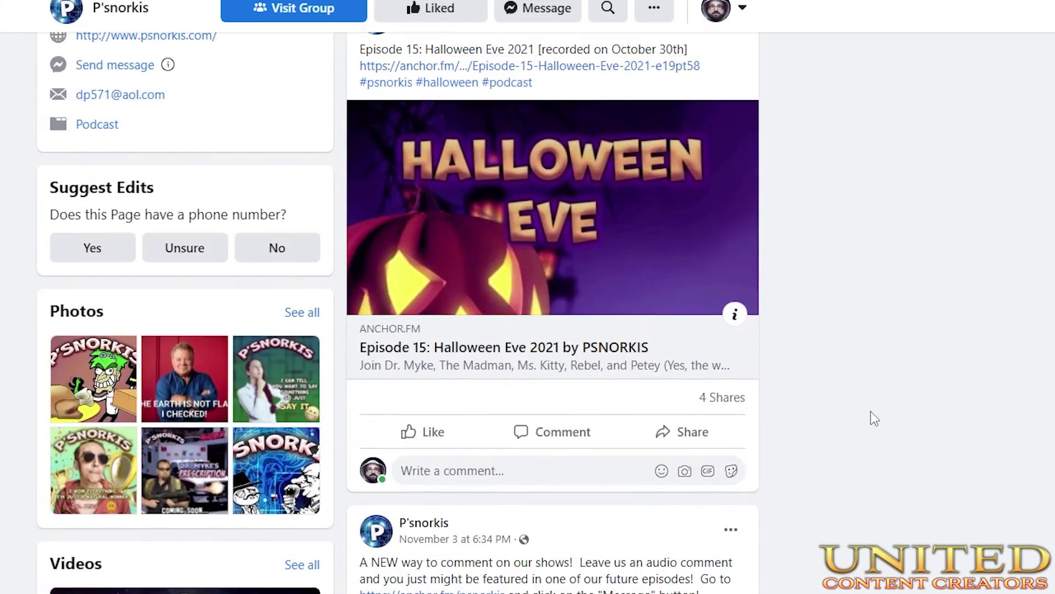
scroll(874, 419, up, 3)
scroll(871, 417, down, 10)
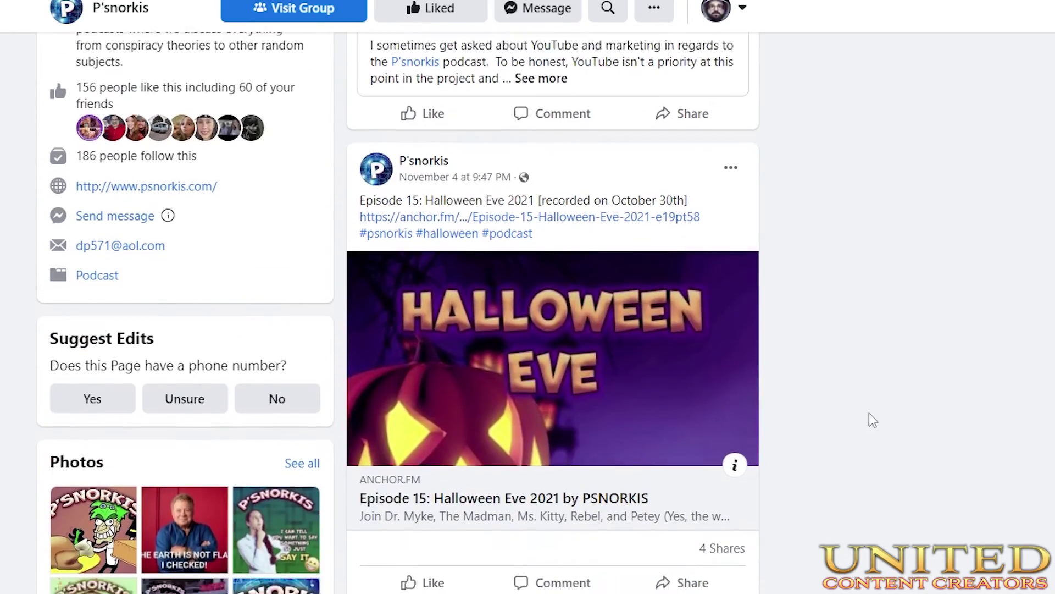
scroll(868, 418, down, 20)
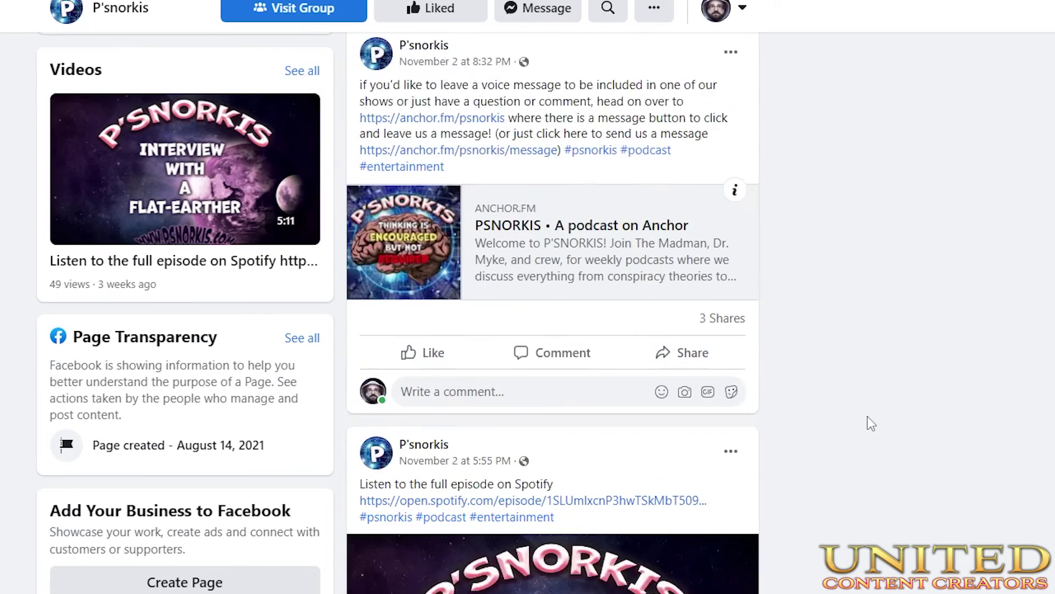
scroll(867, 417, down, 20)
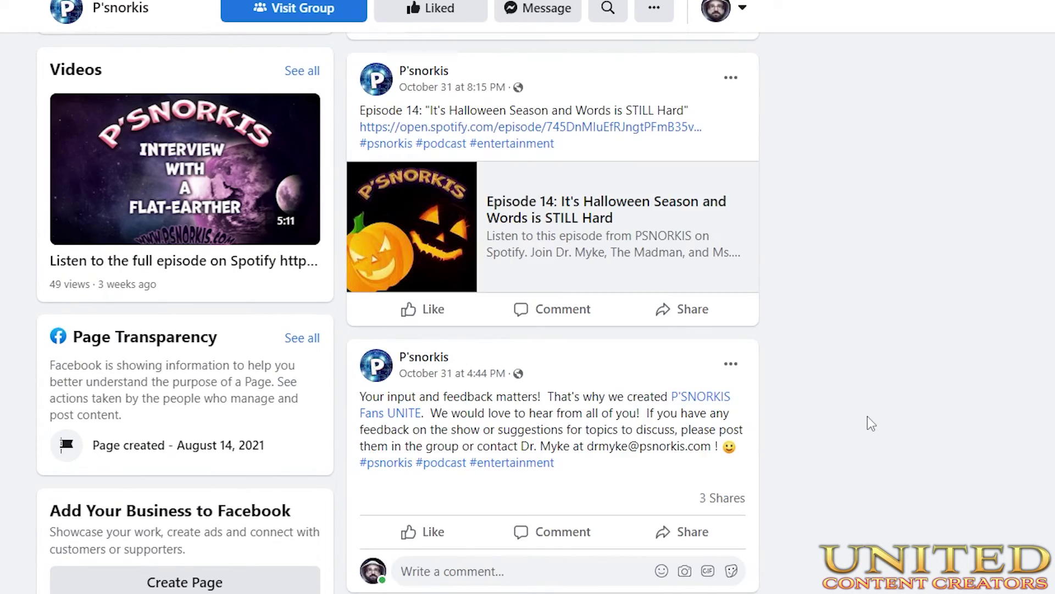
scroll(868, 418, down, 15)
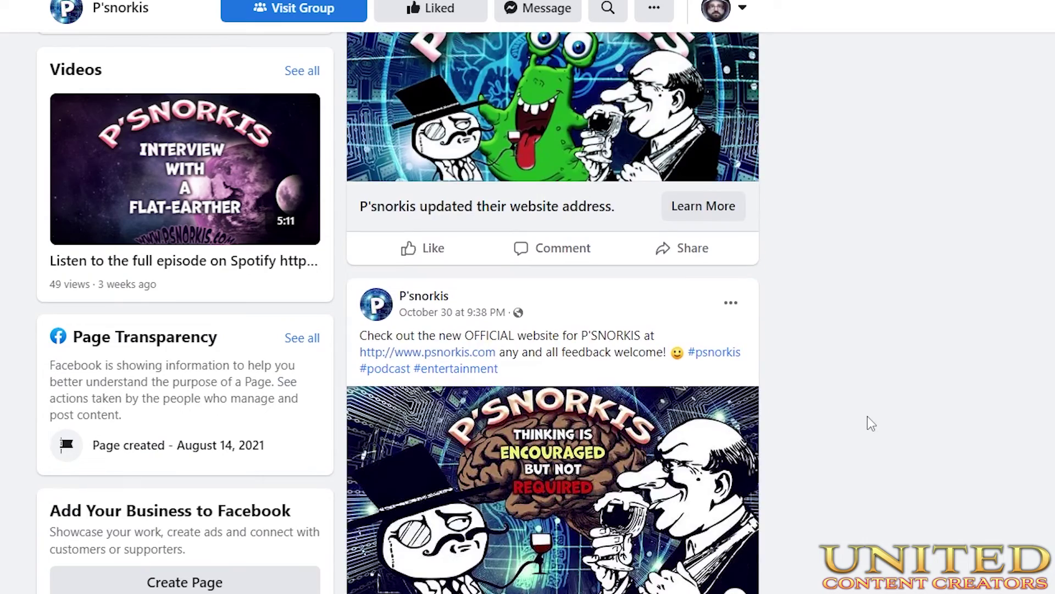
scroll(867, 417, down, 15)
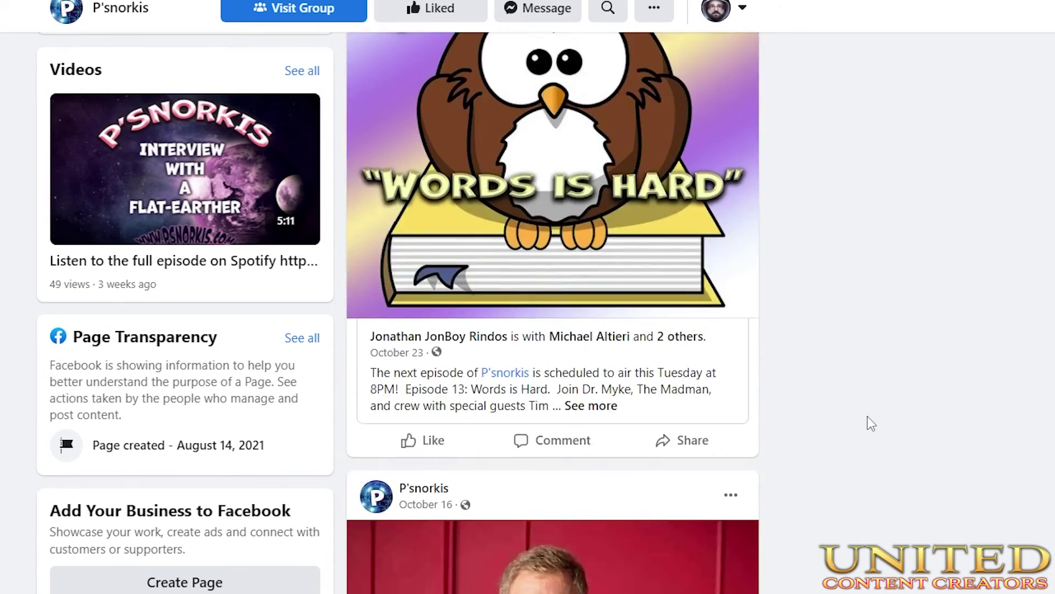
scroll(867, 417, down, 15)
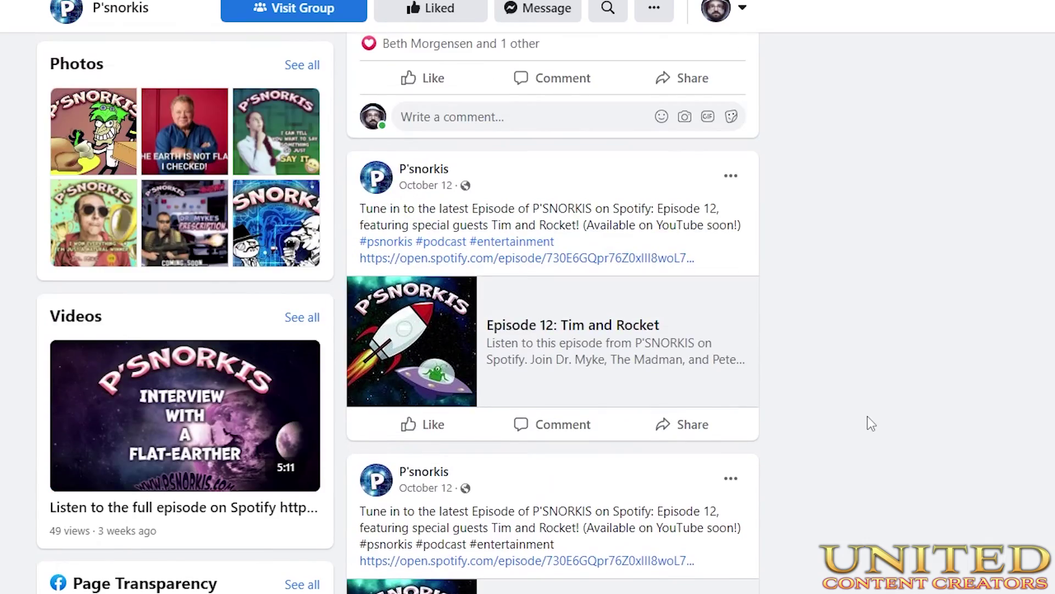
scroll(867, 417, down, 8)
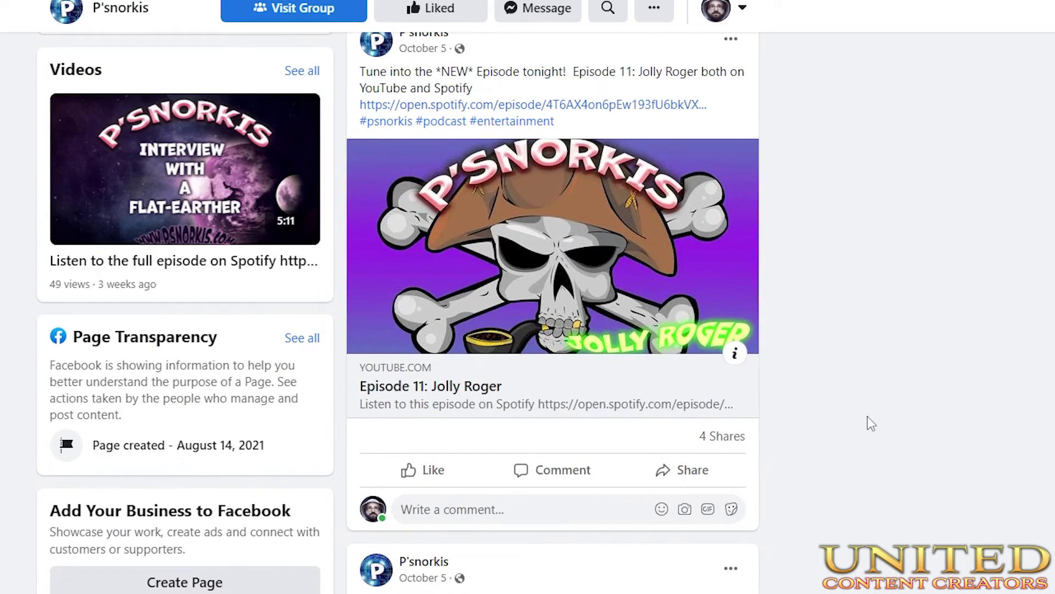
scroll(867, 417, down, 15)
scroll(867, 417, down, 15)
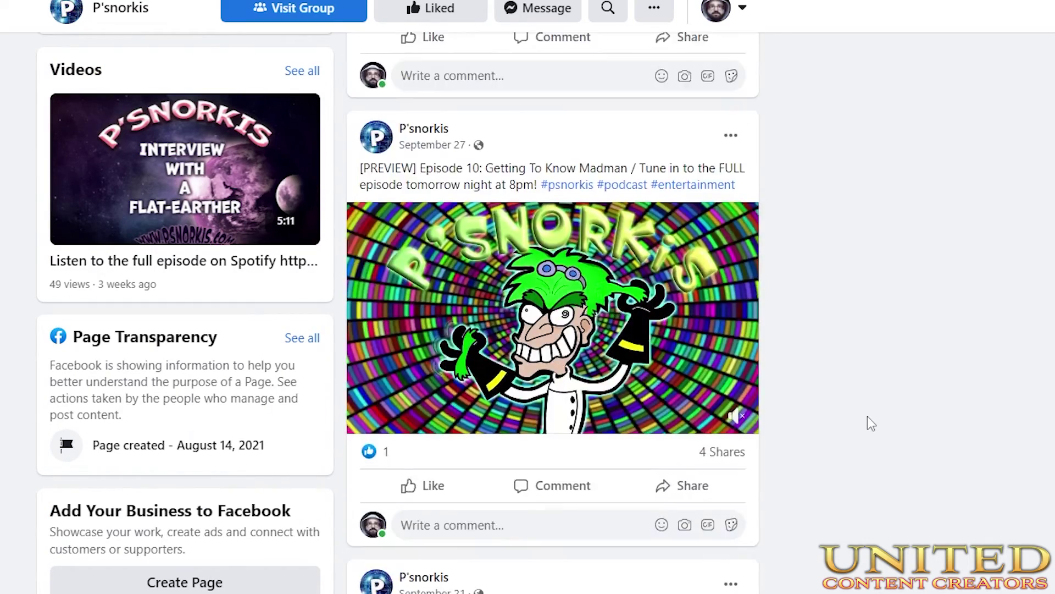
scroll(730, 379, up, 6)
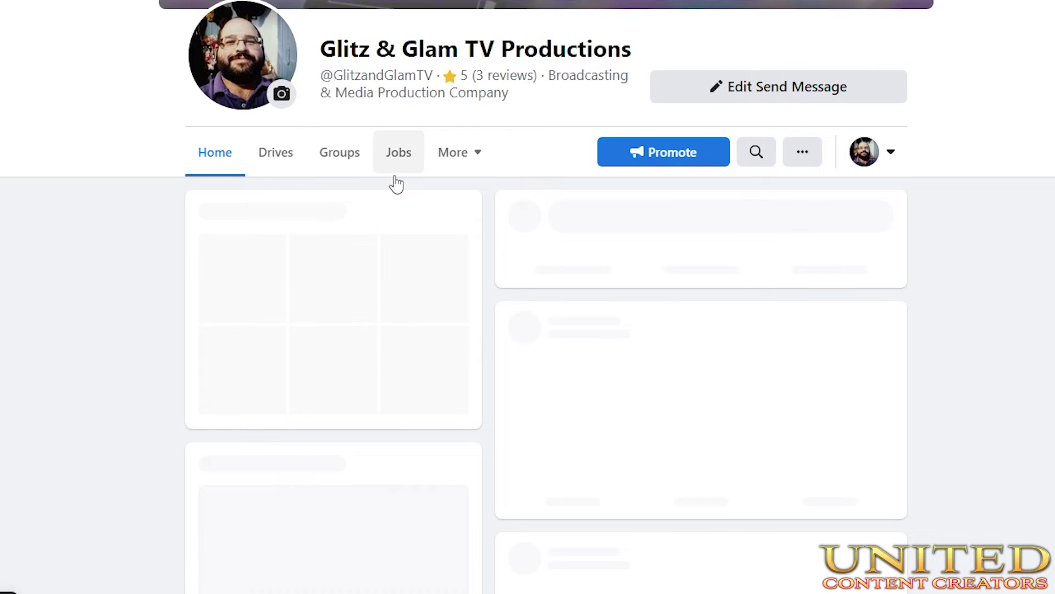
Switch the acting identity on the Glitz & Glam TV Productions page to the personal profile and find its reshared United Content Creators post.
click(882, 158)
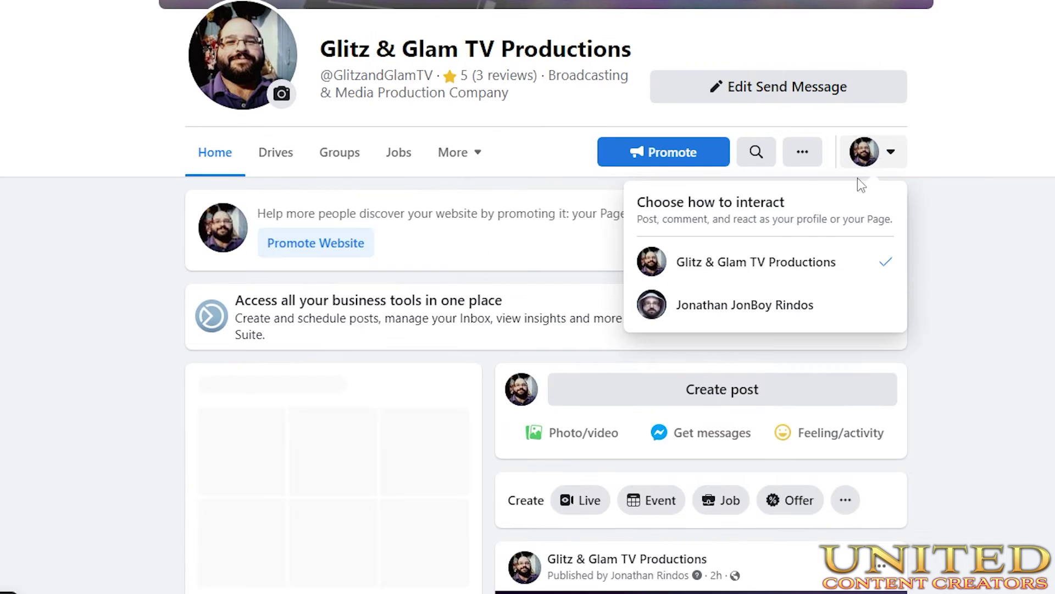
click(796, 313)
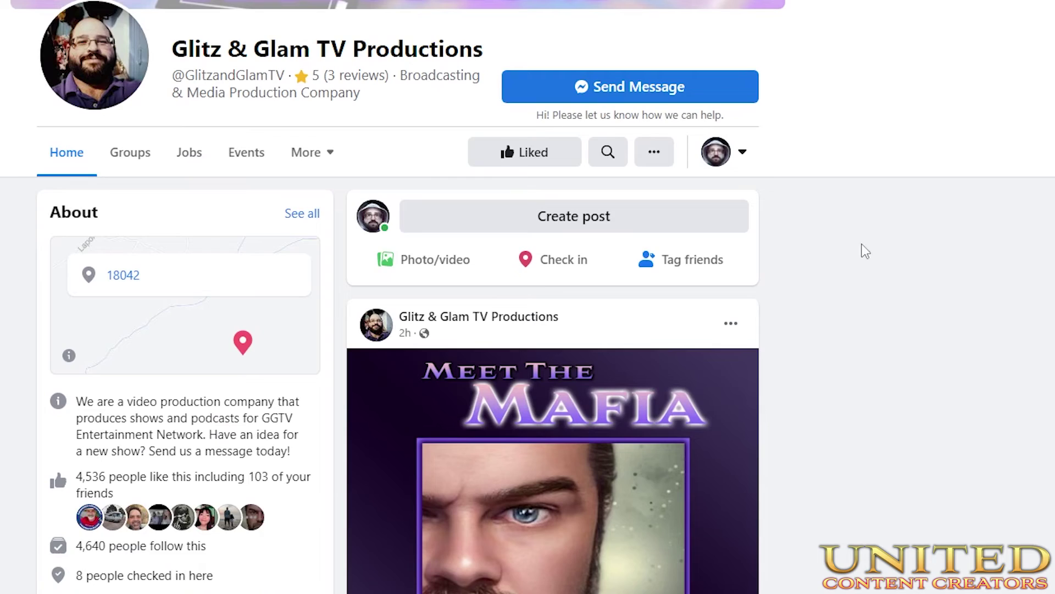
scroll(866, 247, down, 15)
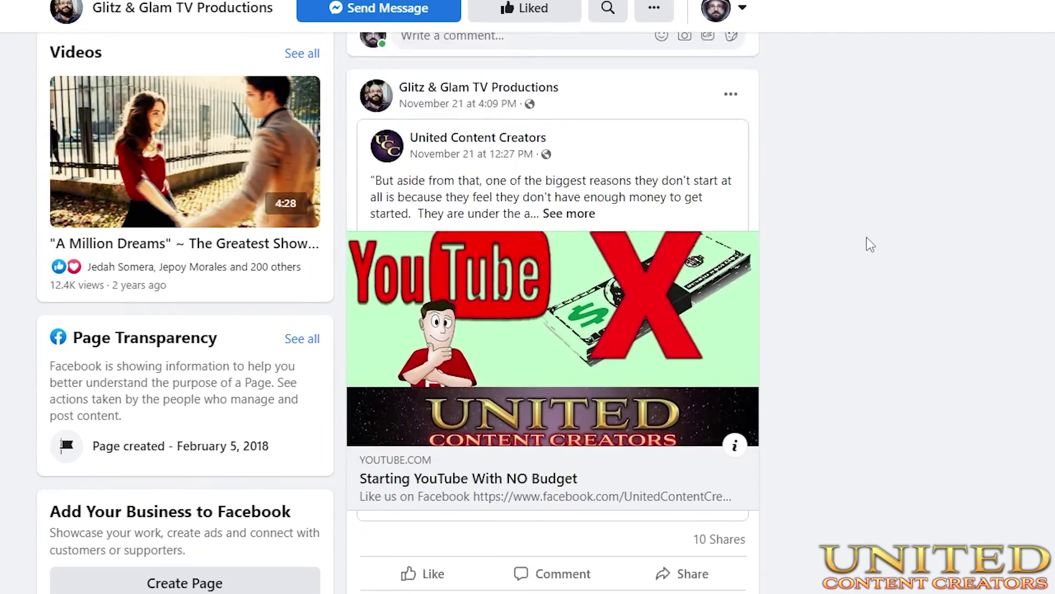
scroll(868, 243, down, 5)
scroll(868, 243, up, 6)
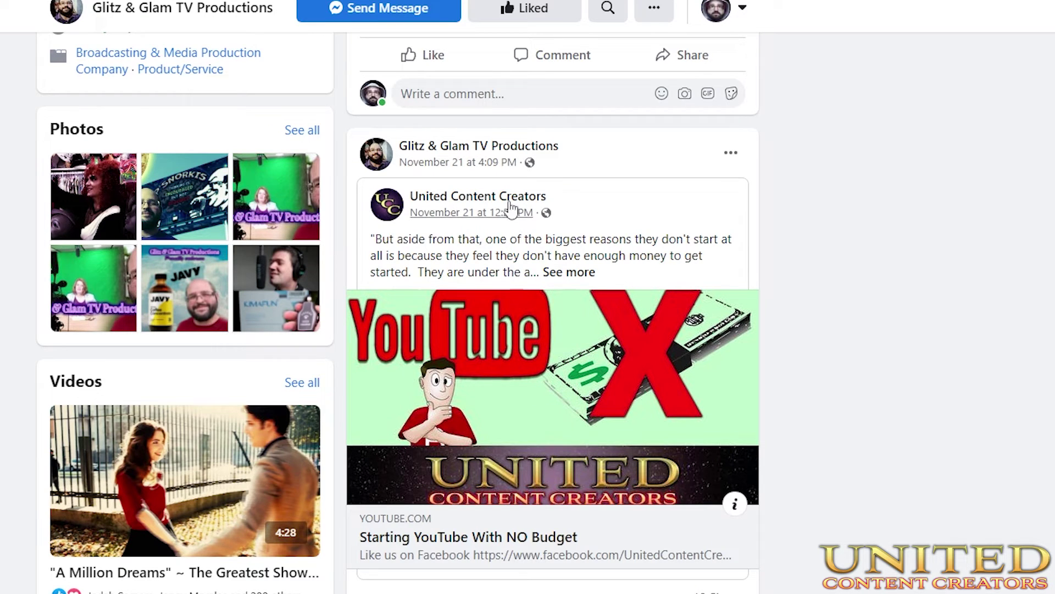
Open a News Feed share of the "Starting YouTube With NO Budget" post that Glitz & Glam TV Productions reshared from United Content Creators.
mouse_move(496, 202)
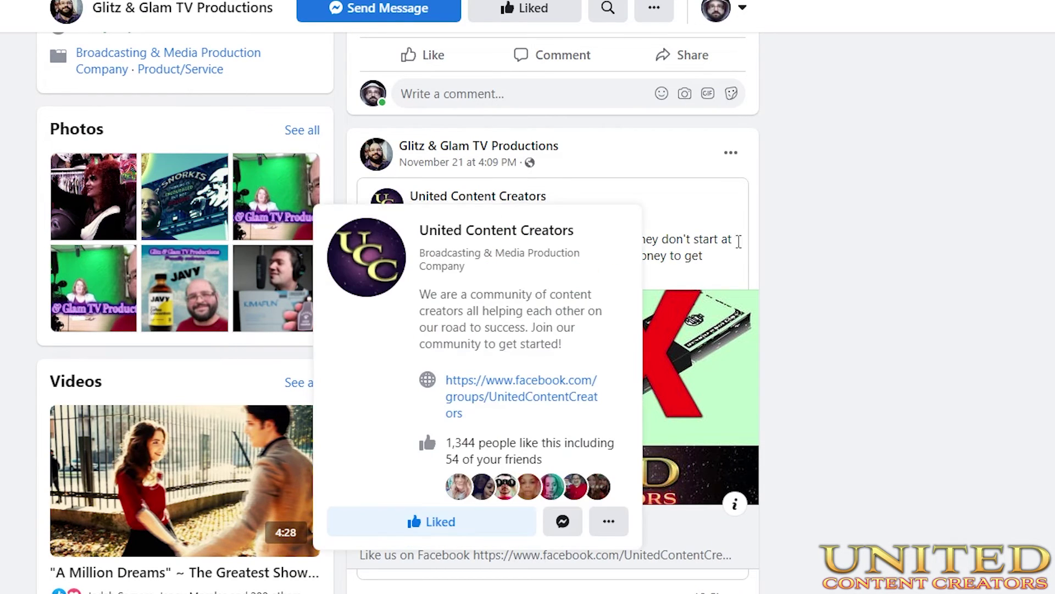
mouse_move(466, 146)
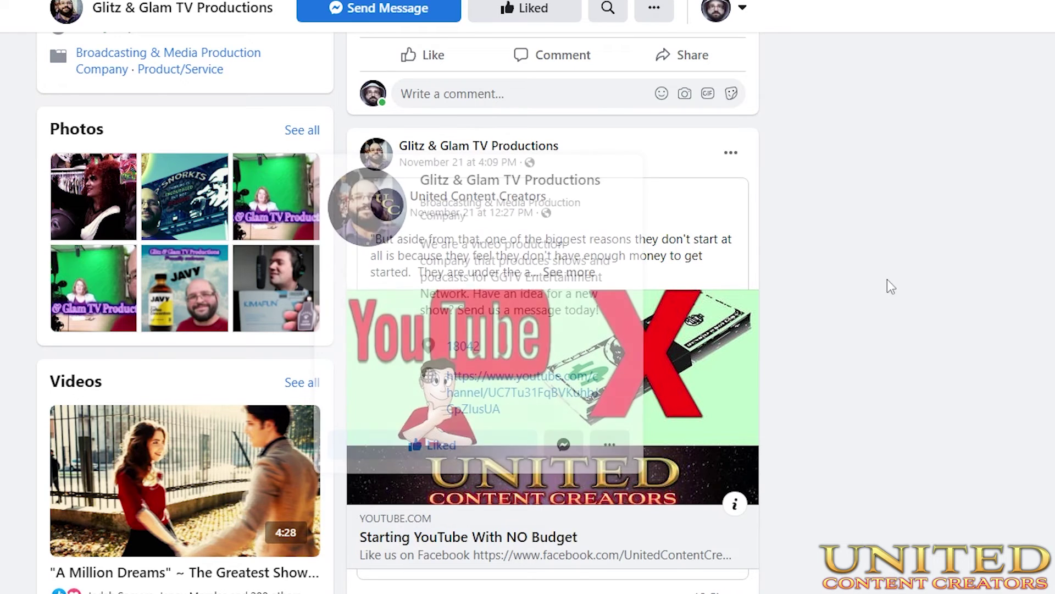
scroll(874, 281, down, 3)
scroll(797, 272, down, 3)
scroll(728, 267, up, 3)
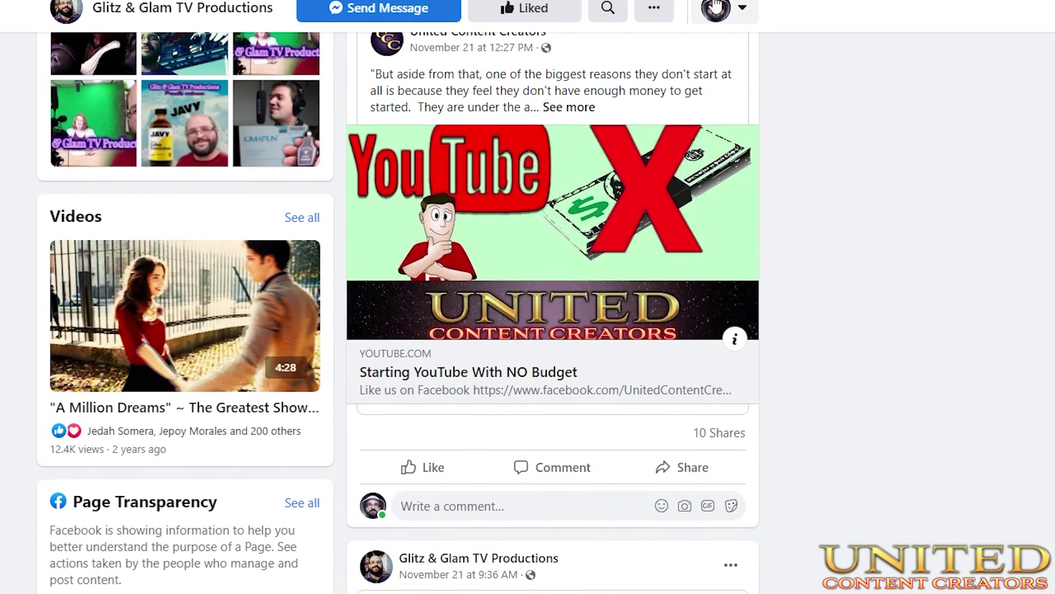
click(692, 469)
click(658, 270)
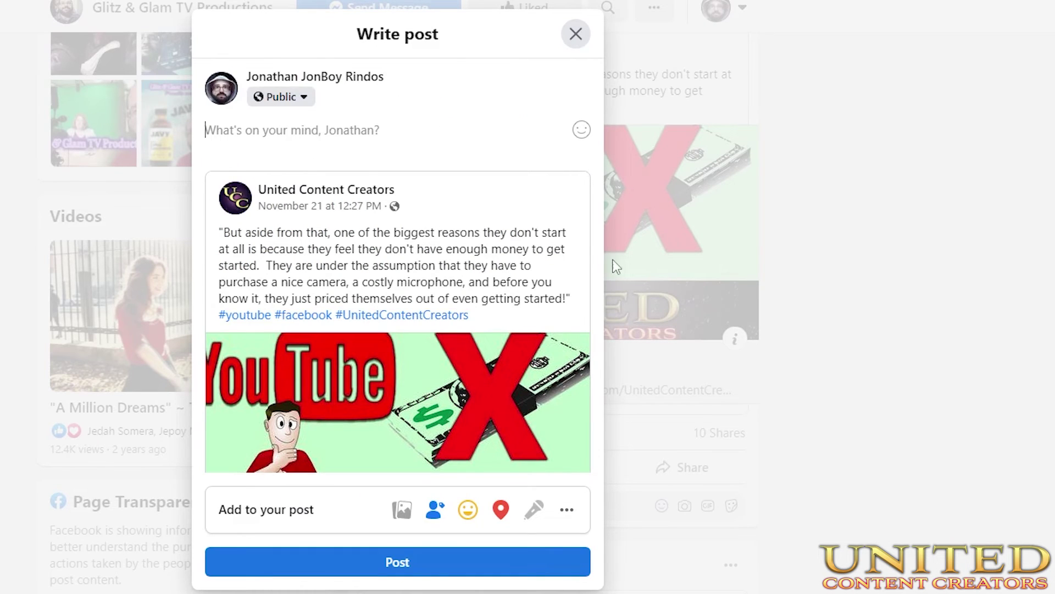
Review the original caption and hashtags in the share draft of the reshared "Starting YouTube With NO Budget" post, and close the draft.
scroll(536, 232, down, 3)
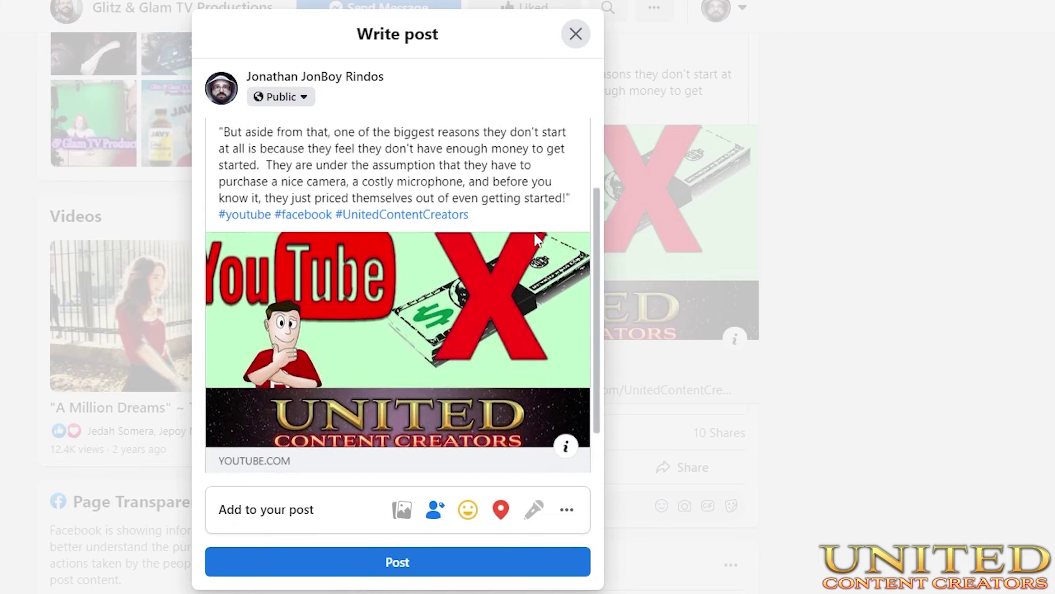
scroll(528, 233, up, 3)
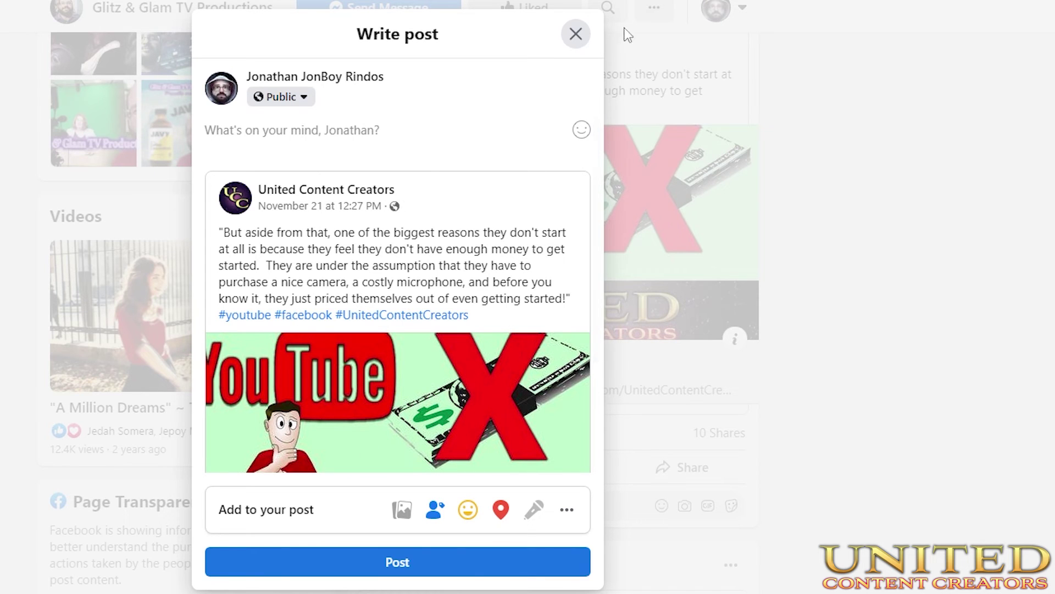
click(574, 33)
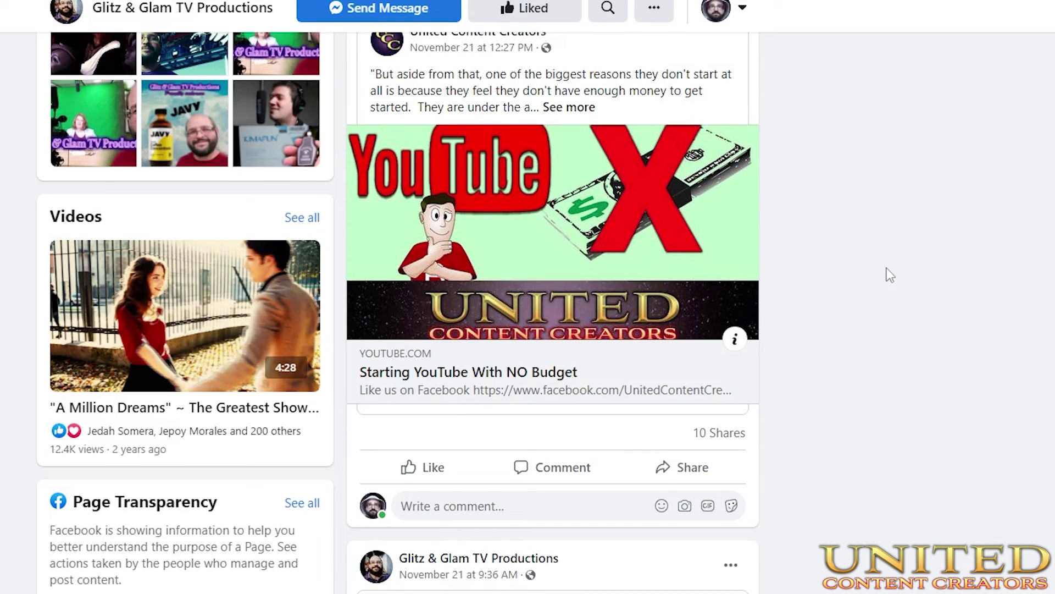
Look through the older Glitz & Glam TV Productions posts to find one published directly by the page, the November 13 Oktava MK-012 post.
scroll(862, 329, down, 3)
scroll(847, 352, down, 6)
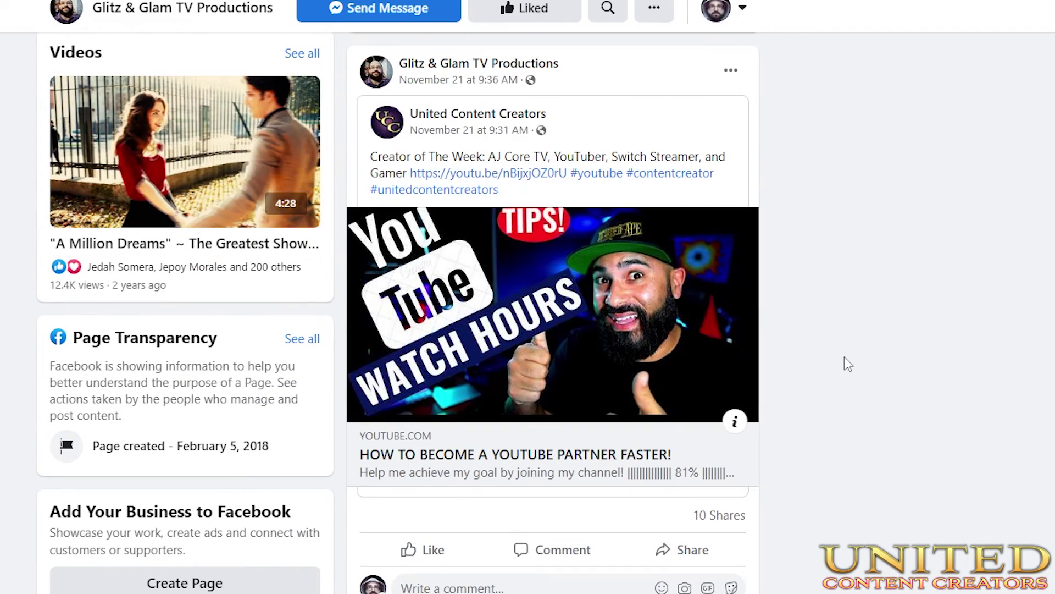
scroll(846, 364, down, 17)
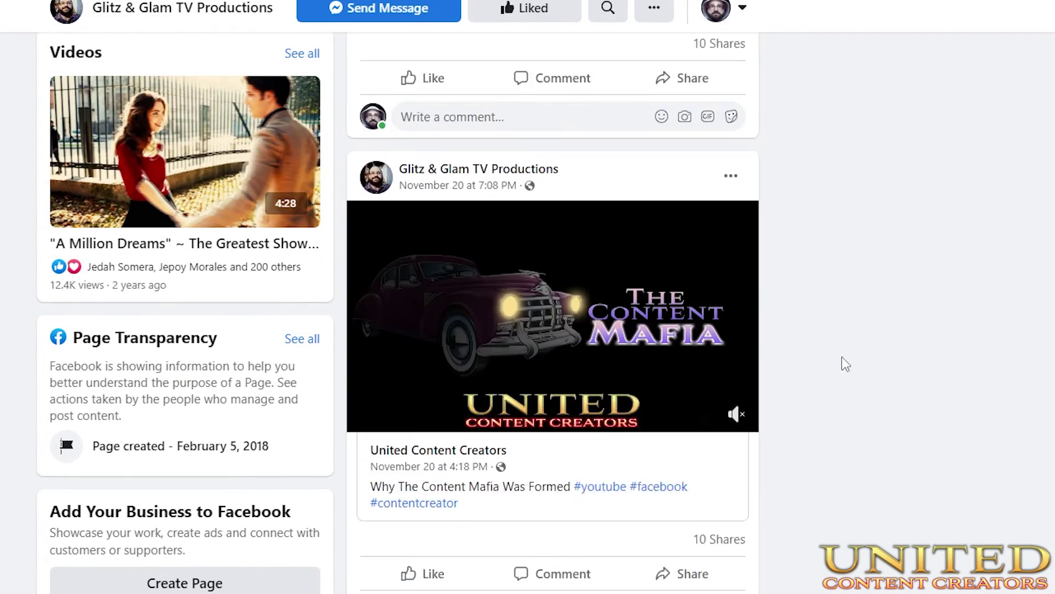
scroll(864, 358, up, 6)
scroll(867, 354, down, 17)
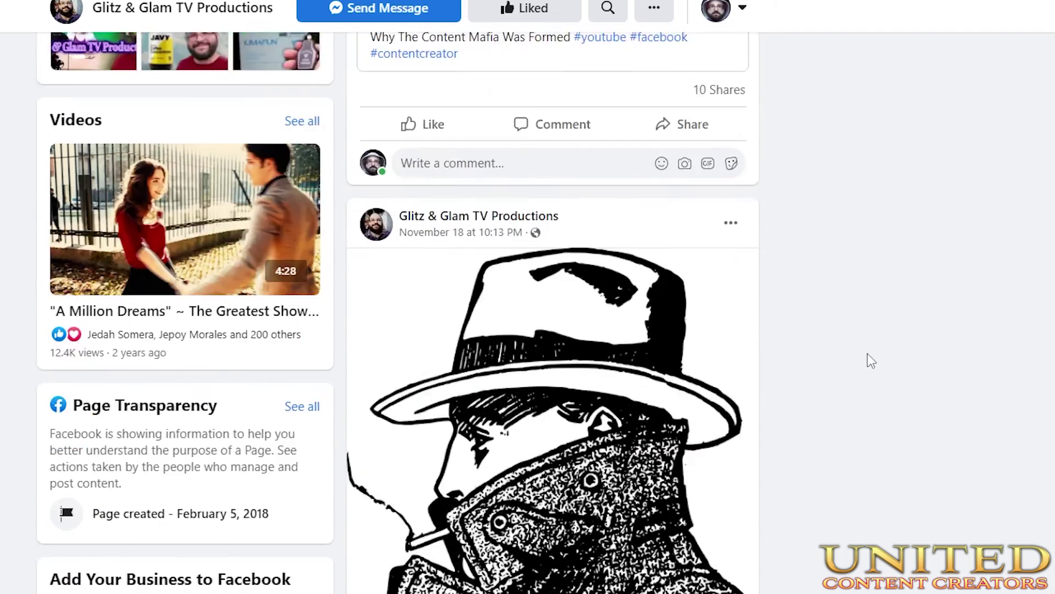
scroll(868, 354, down, 4)
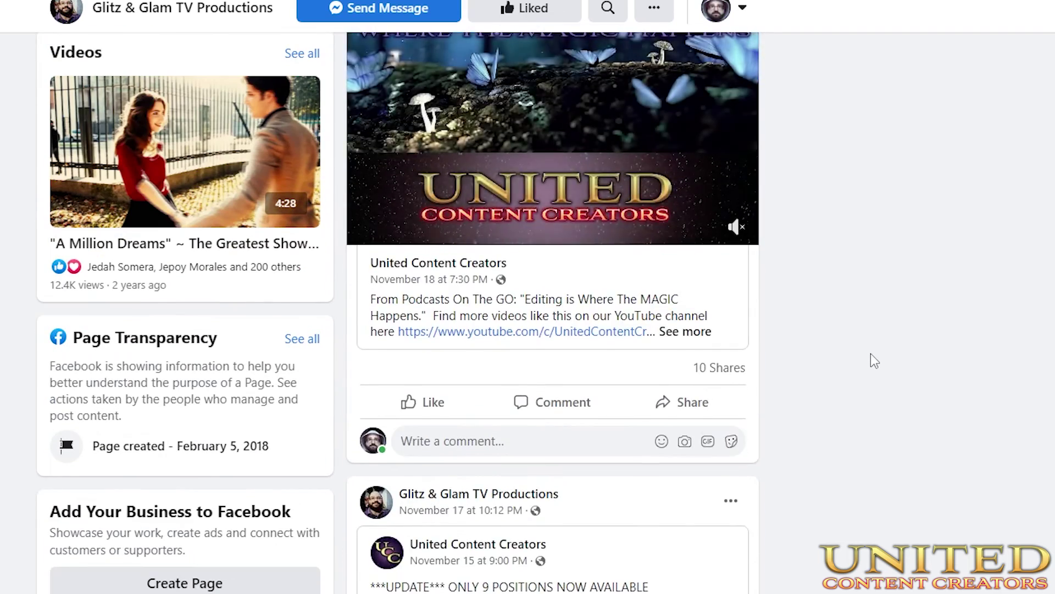
scroll(871, 354, down, 12)
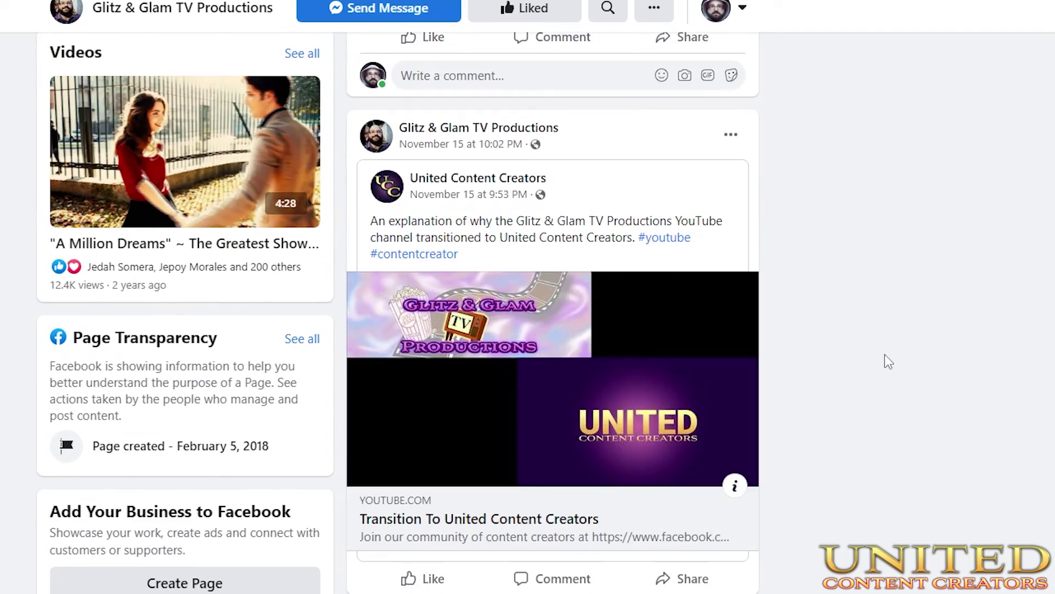
scroll(886, 355, down, 16)
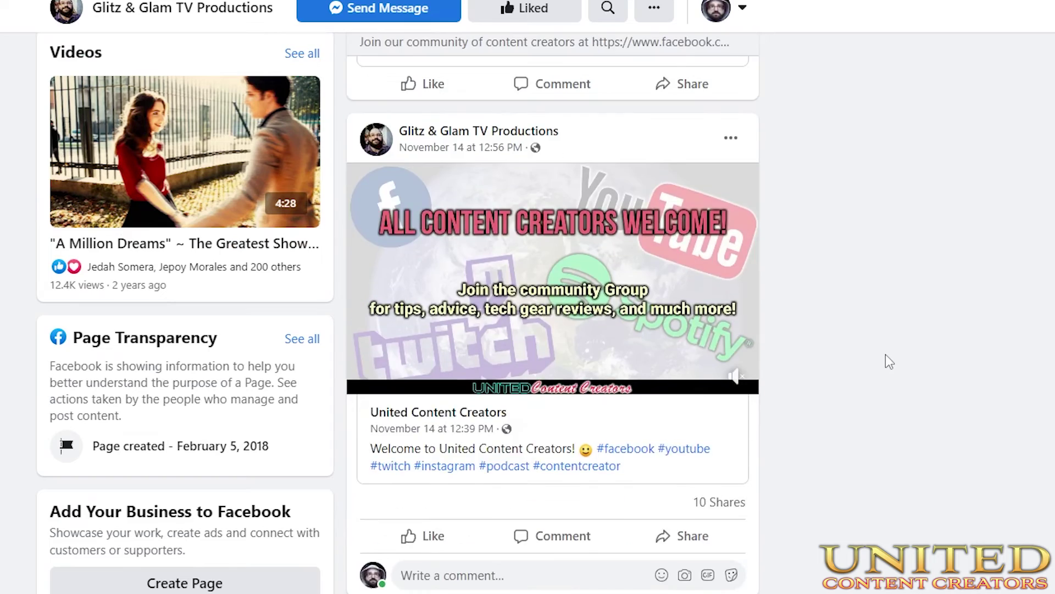
scroll(889, 355, up, 8)
scroll(892, 360, down, 8)
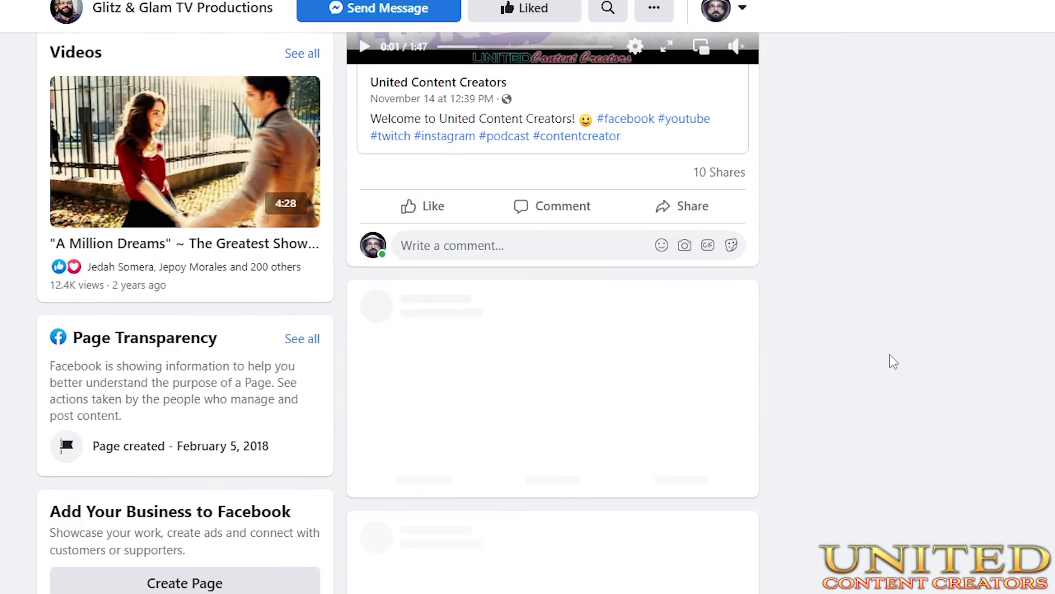
scroll(892, 360, up, 7)
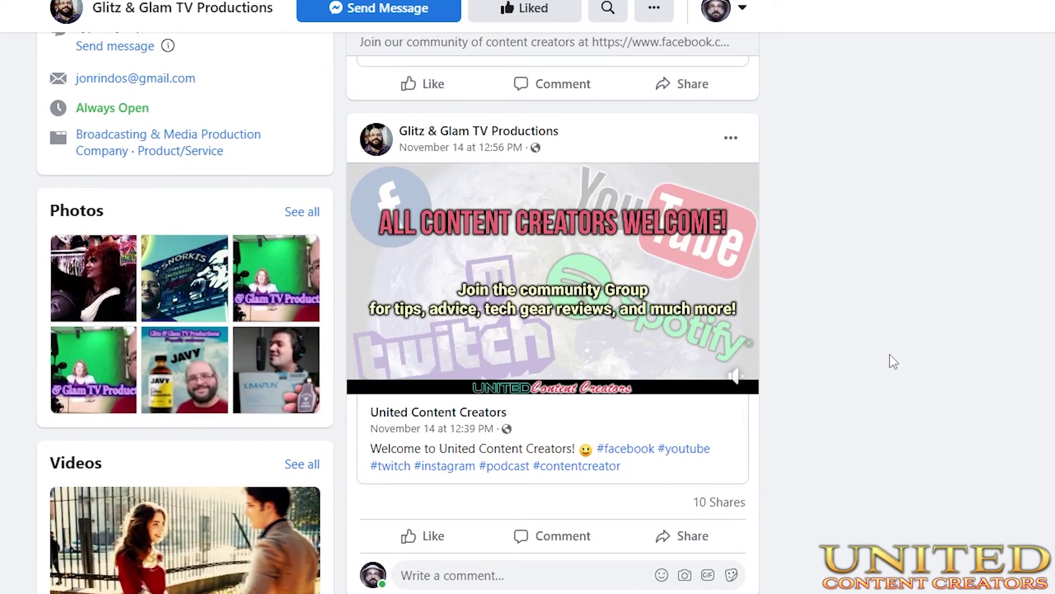
scroll(811, 486, down, 13)
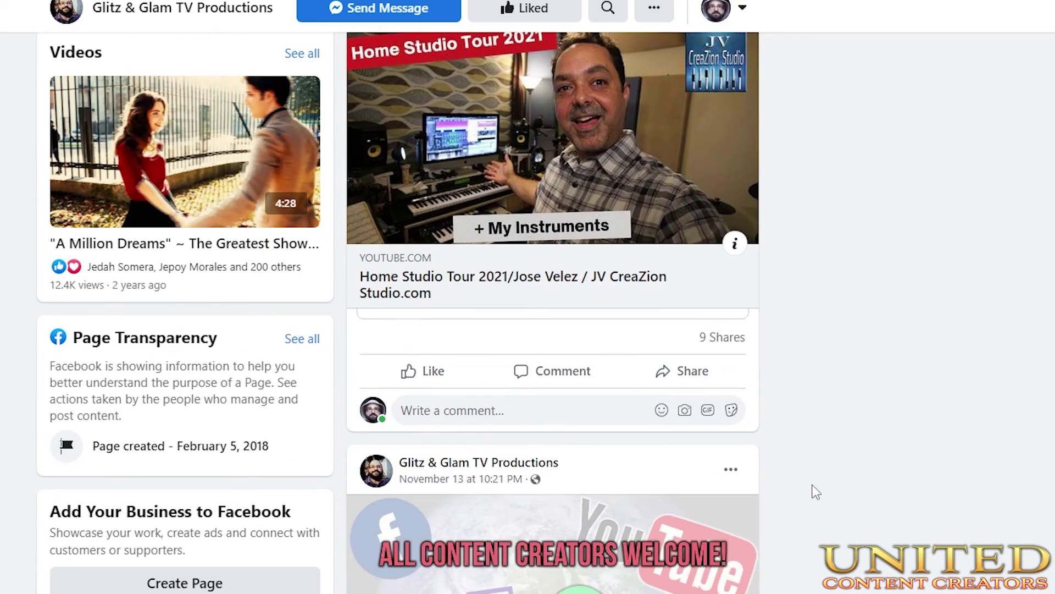
scroll(816, 492, up, 4)
scroll(816, 491, down, 20)
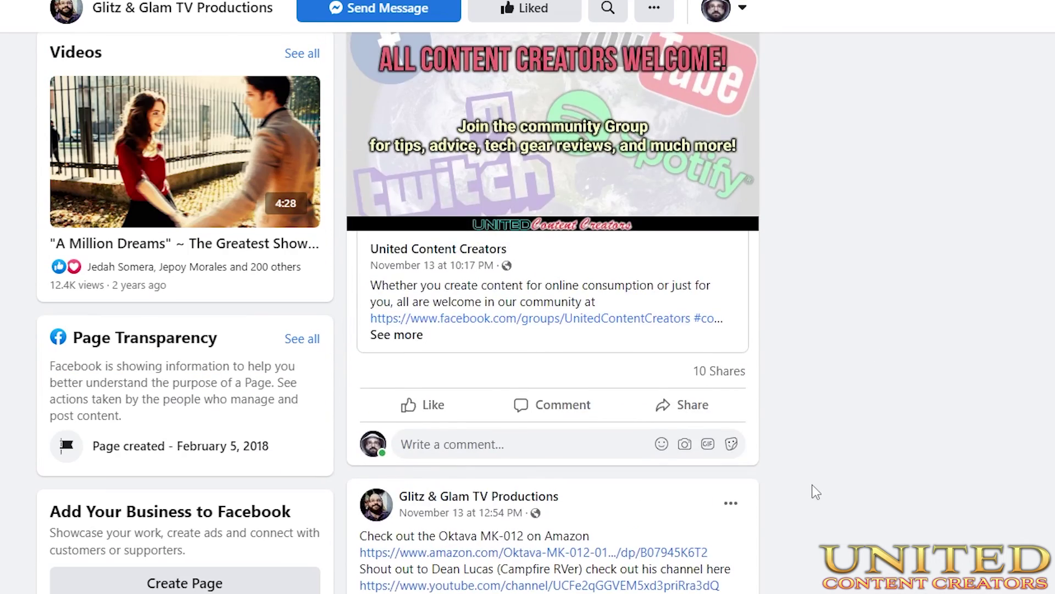
scroll(816, 492, up, 2)
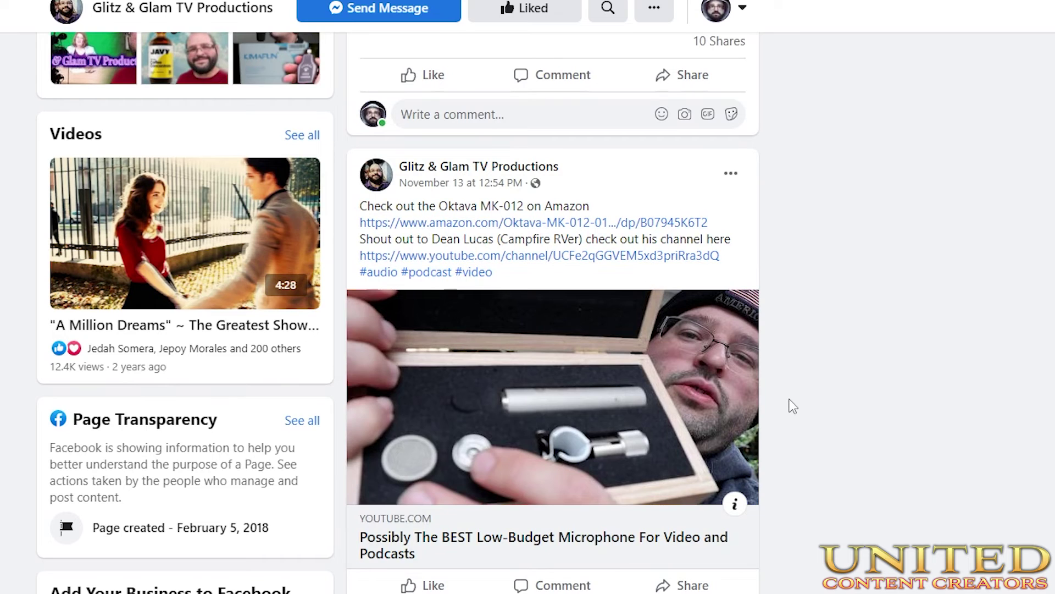
scroll(789, 404, down, 1)
scroll(790, 408, down, 1)
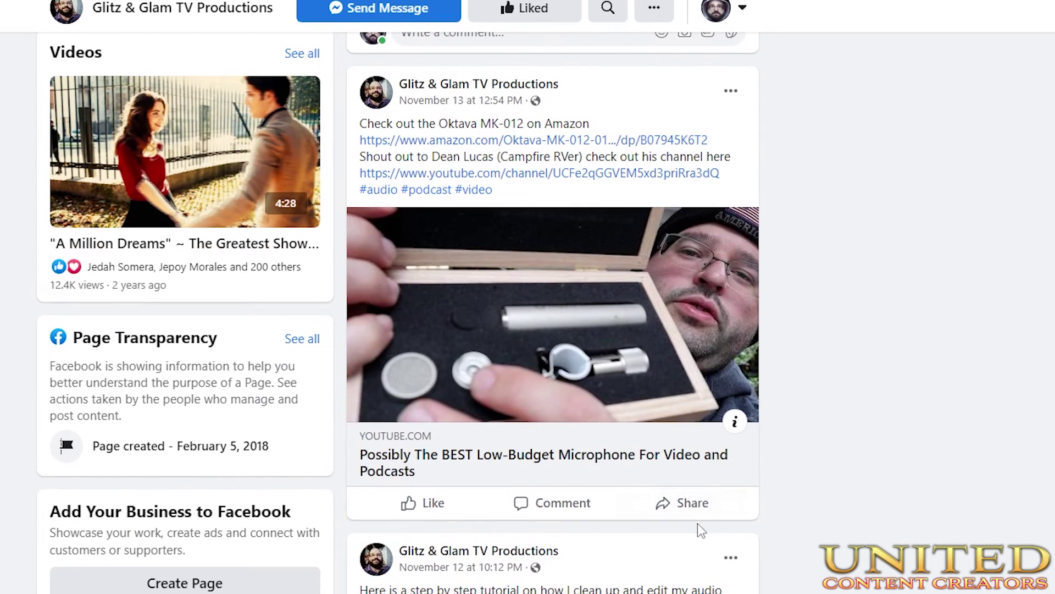
Start a News Feed share of the Oktava MK-012 microphone post, switch Include Original Post on and off, and close the draft.
click(690, 510)
click(712, 503)
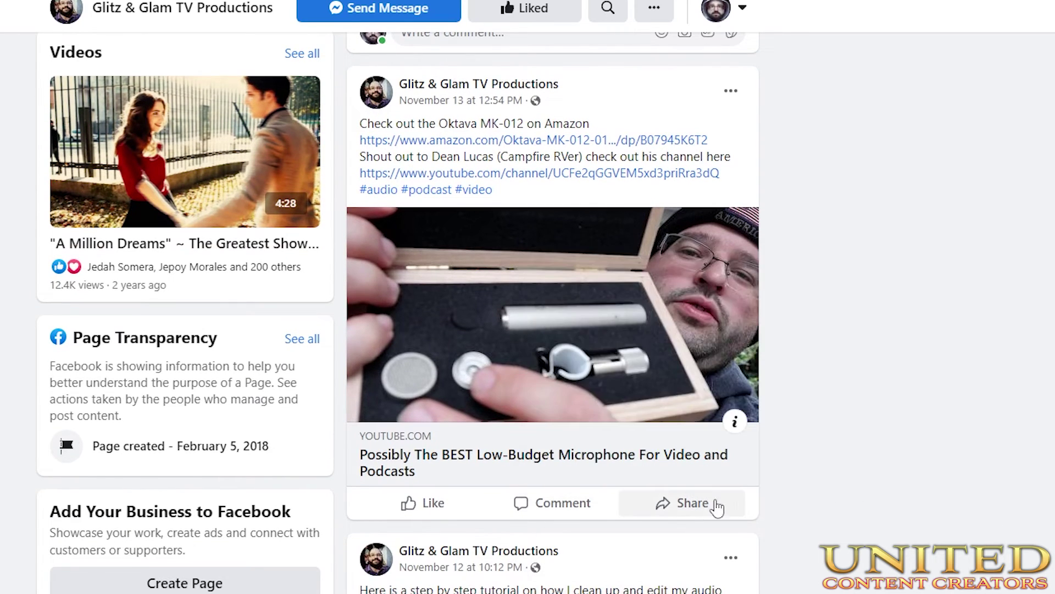
click(691, 502)
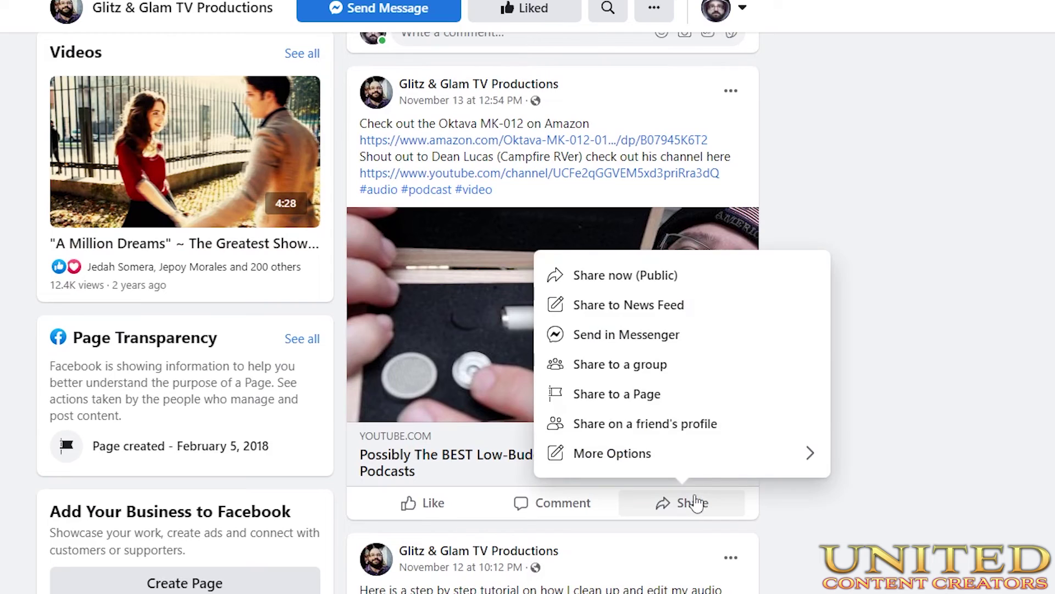
click(696, 305)
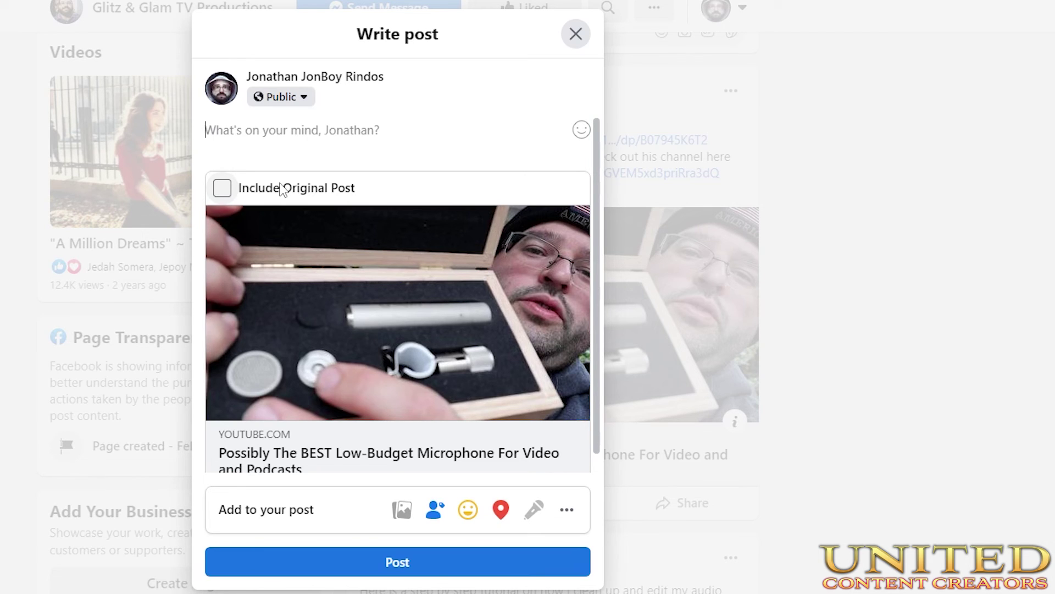
click(221, 187)
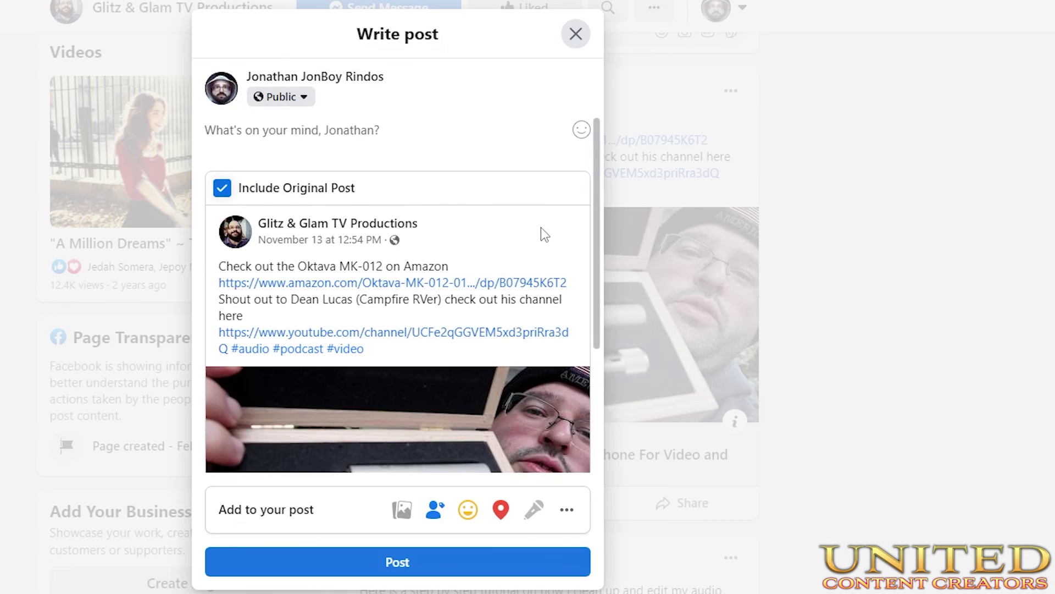
click(221, 187)
click(575, 38)
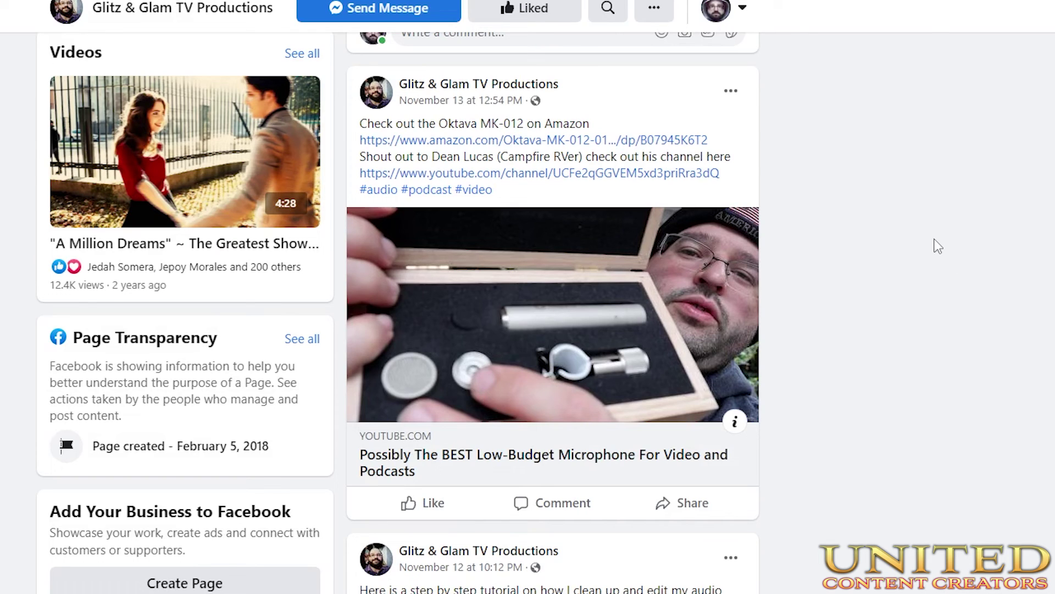
Check the neighbouring direct posts, start another News Feed share of the Oktava MK-012 post with Include Original Post enabled, and close the draft.
scroll(898, 330, down, 6)
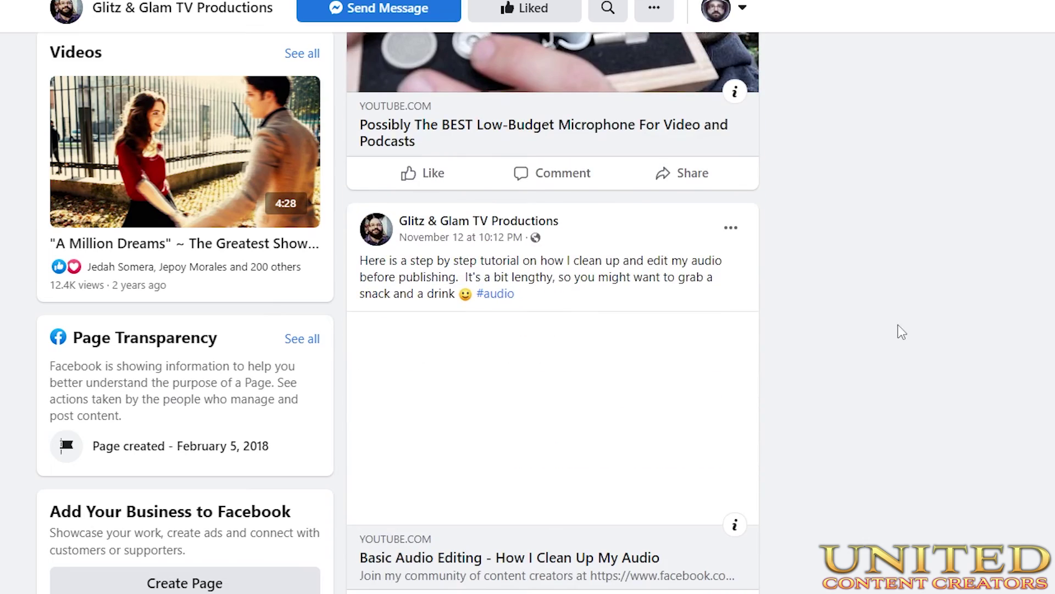
scroll(898, 330, up, 1)
scroll(897, 330, down, 10)
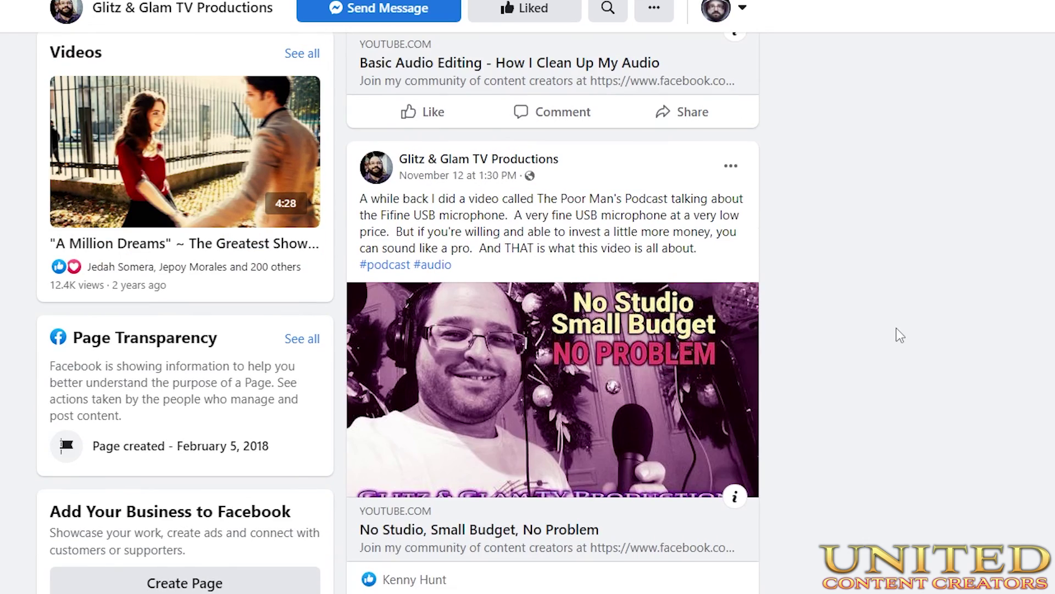
scroll(898, 335, up, 12)
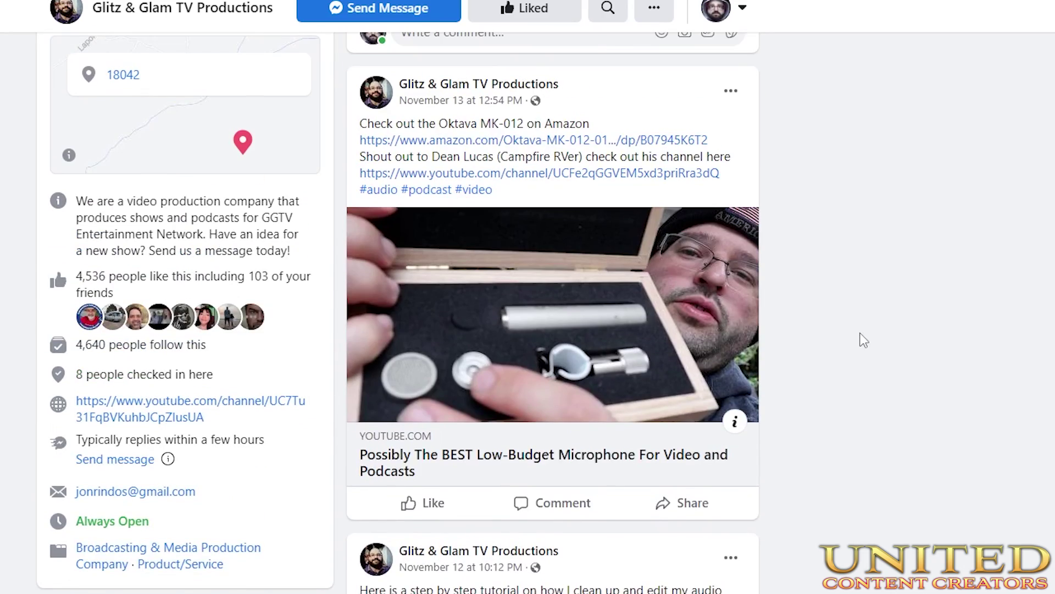
scroll(864, 340, up, 5)
scroll(864, 340, down, 4)
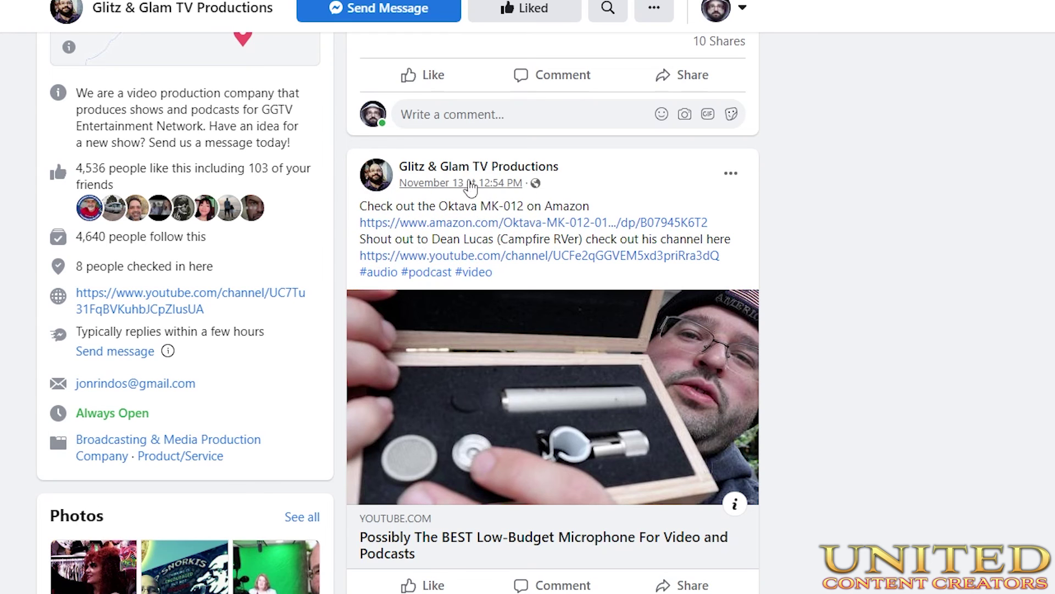
mouse_move(478, 170)
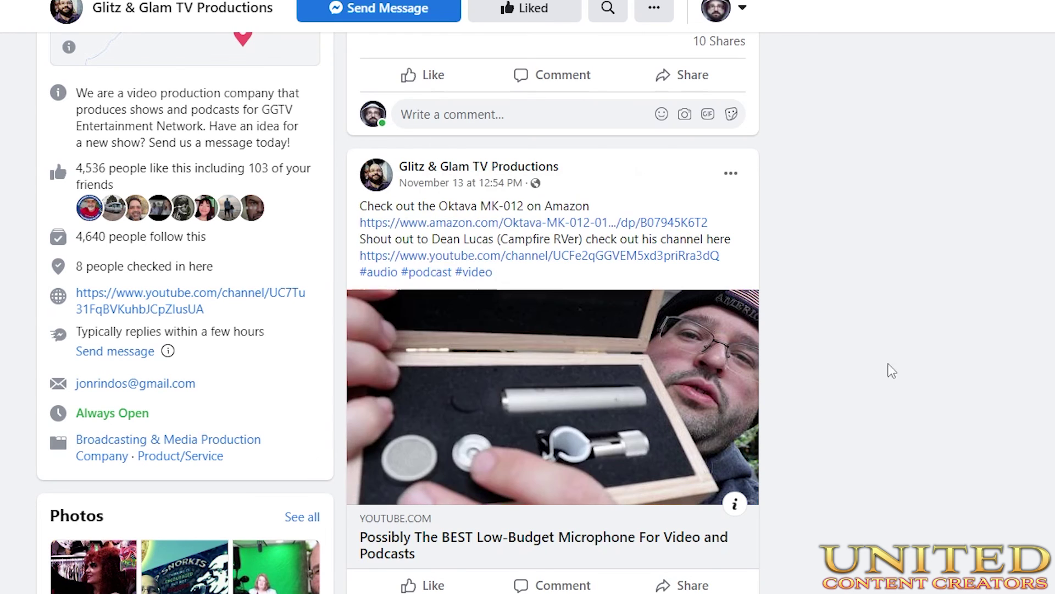
click(692, 584)
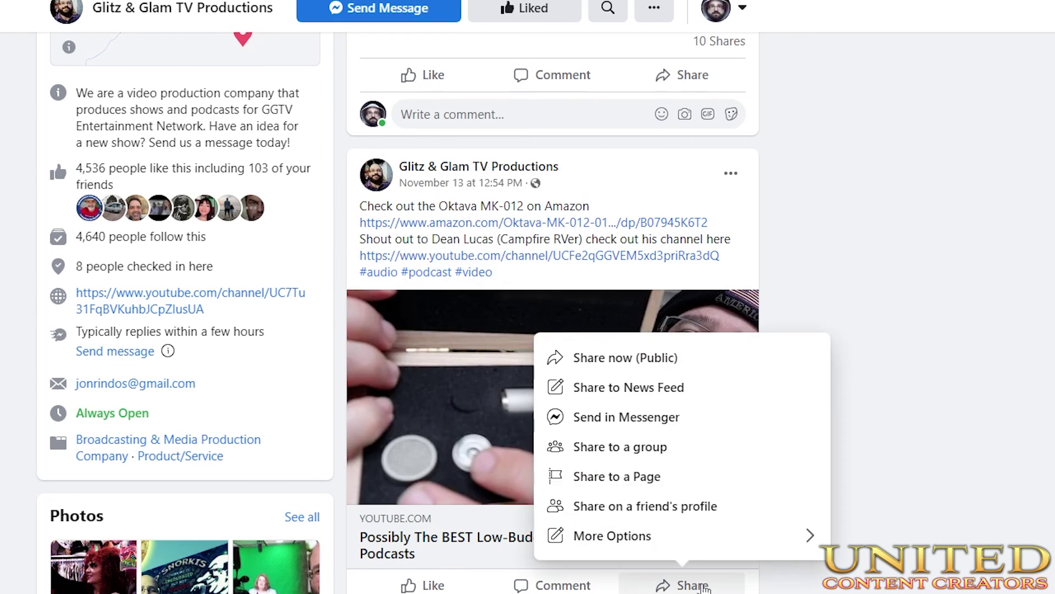
click(683, 387)
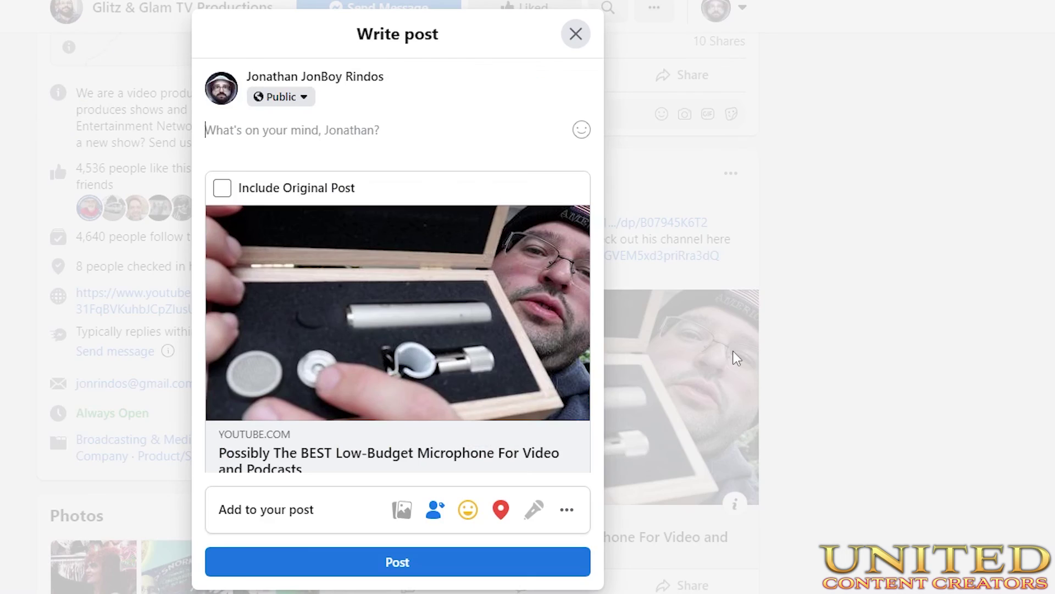
click(221, 189)
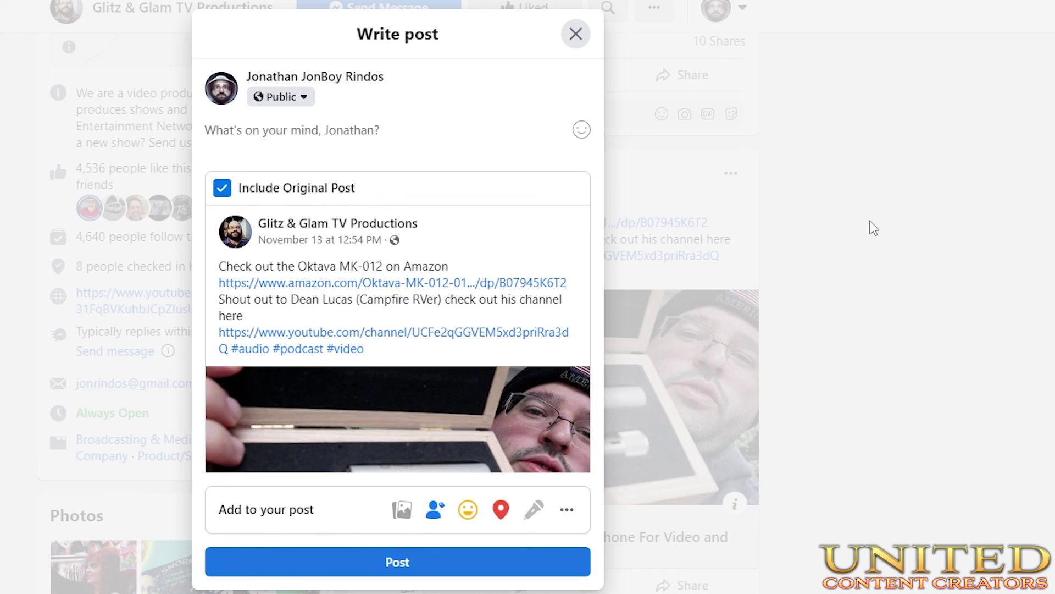
click(577, 36)
Go back past the reshared posts to the start of the Glitz & Glam TV Productions page.
scroll(866, 271, up, 3)
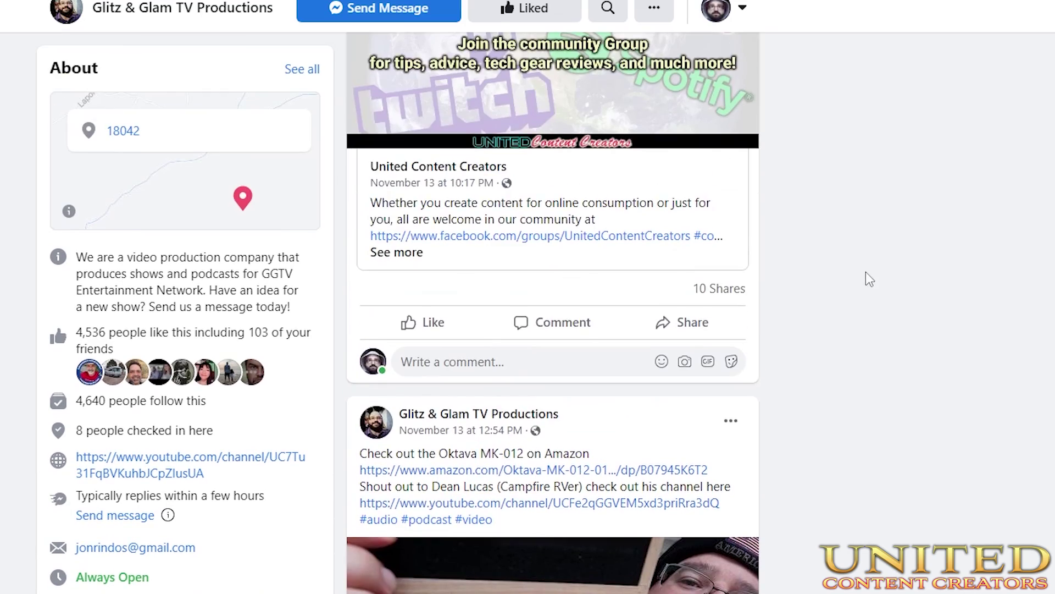
scroll(866, 272, up, 15)
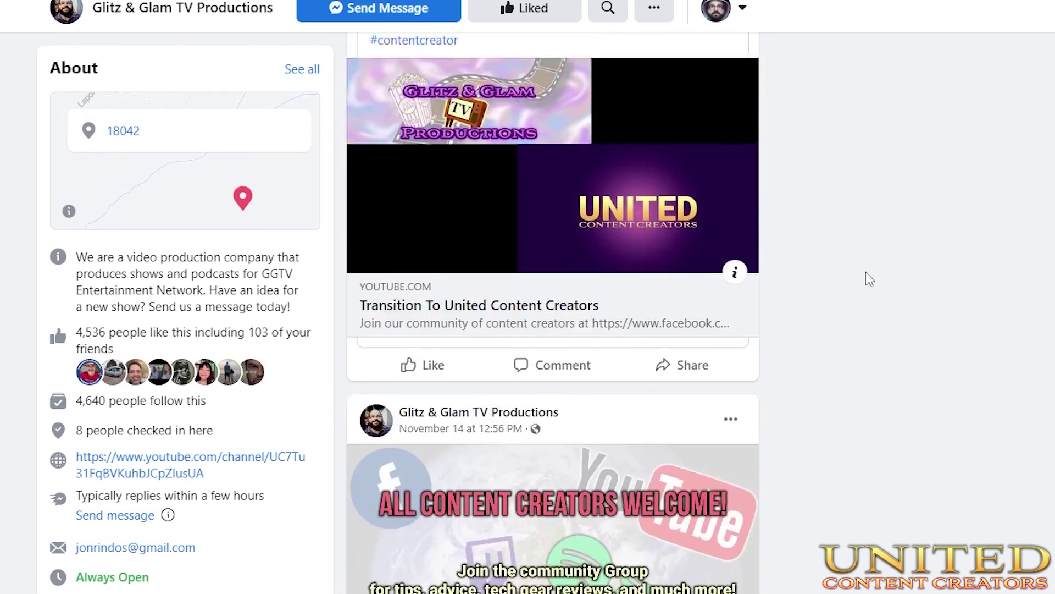
scroll(866, 273, up, 15)
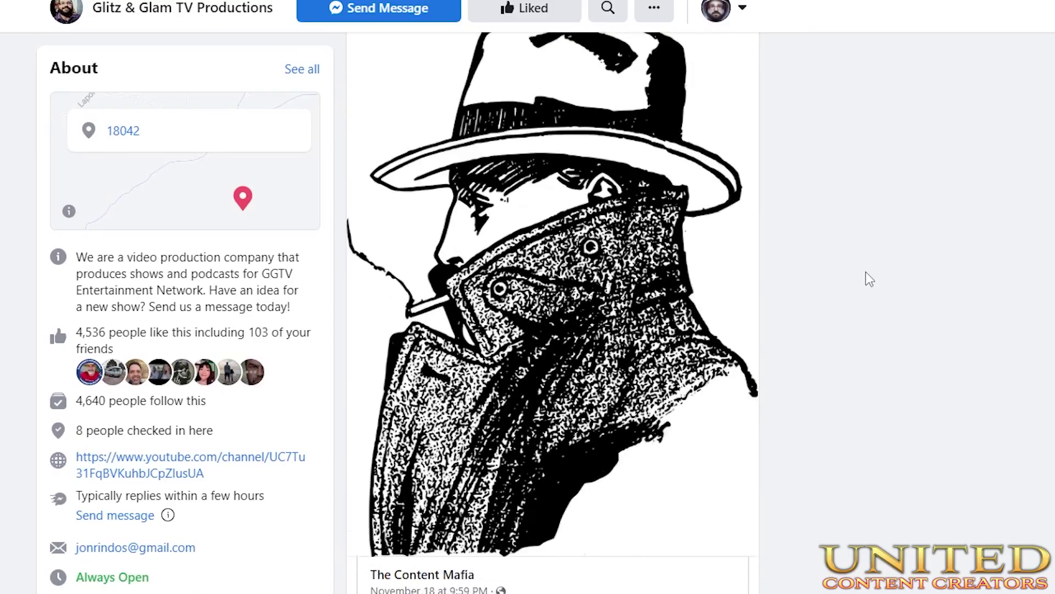
scroll(867, 279, up, 20)
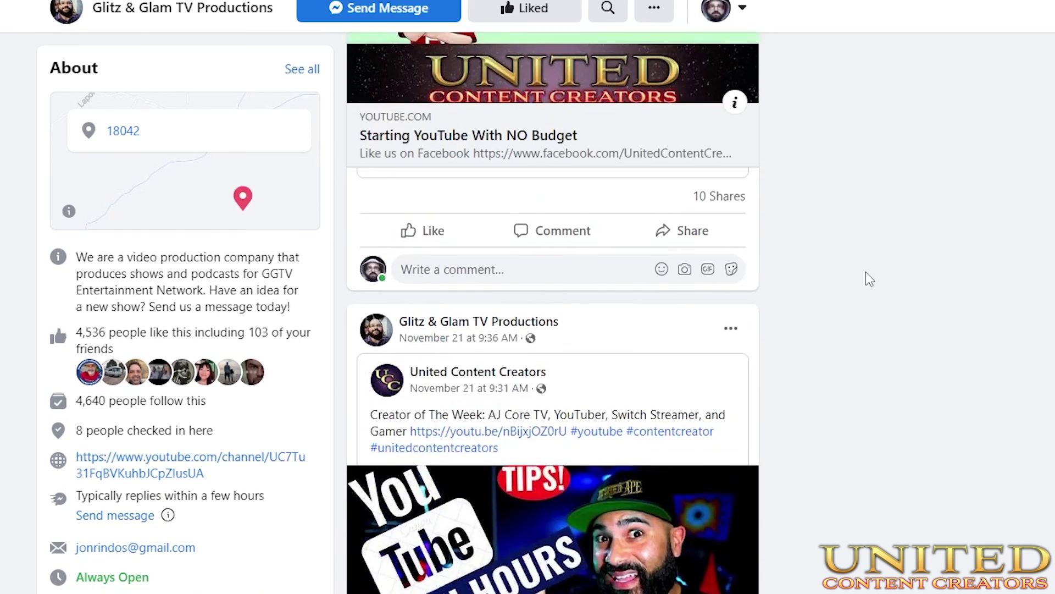
scroll(874, 274, up, 6)
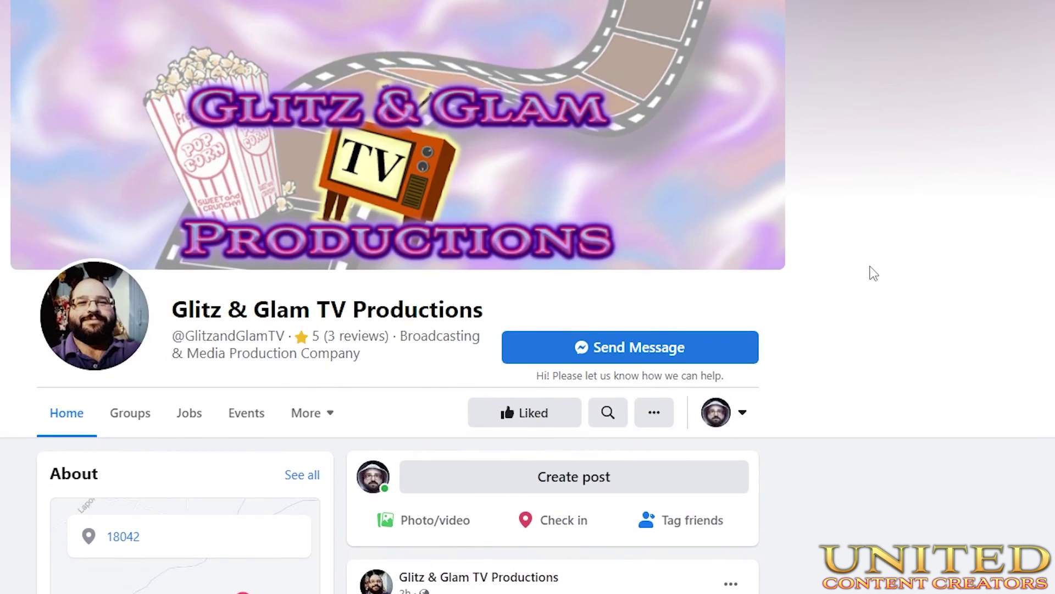